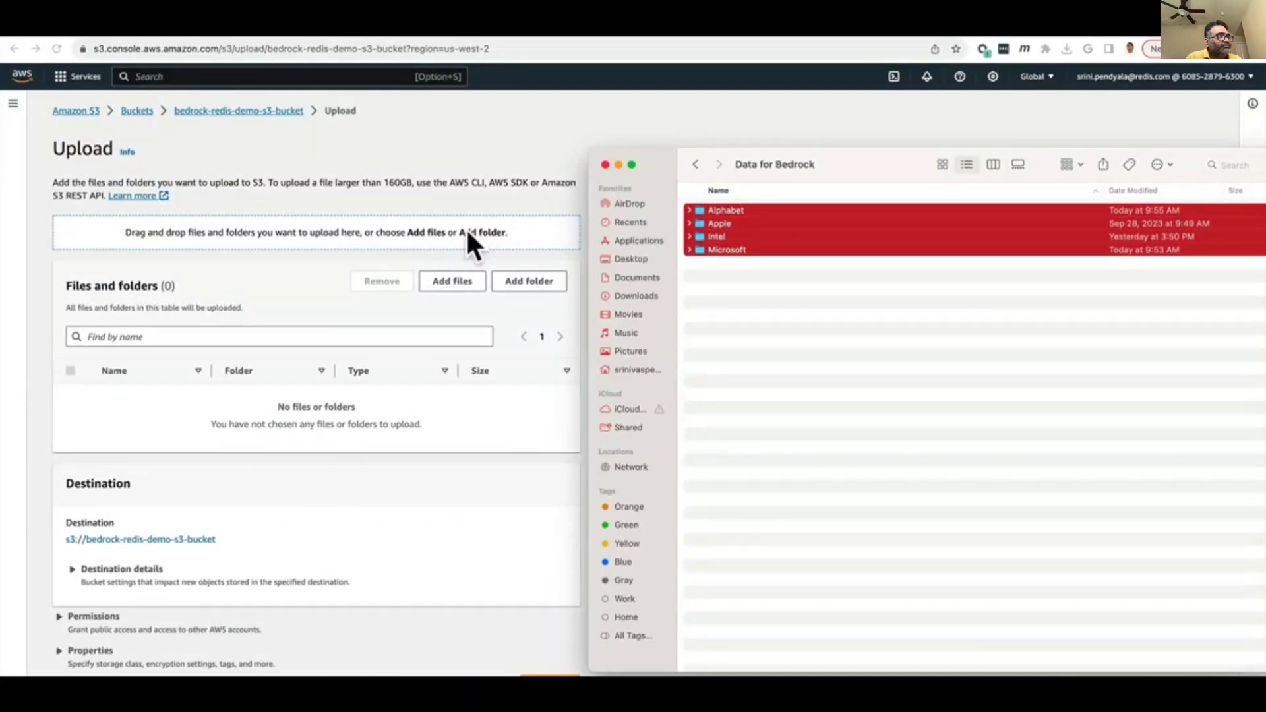
Upload the Alphabet, Apple, Intel and Microsoft folders from Data for Bedrock to the bedrock-redis-demo-s3-bucket bucket
left_click_drag(723, 223, 535, 228)
scroll(266, 294, "down", 5)
scroll(264, 282, "up", 5)
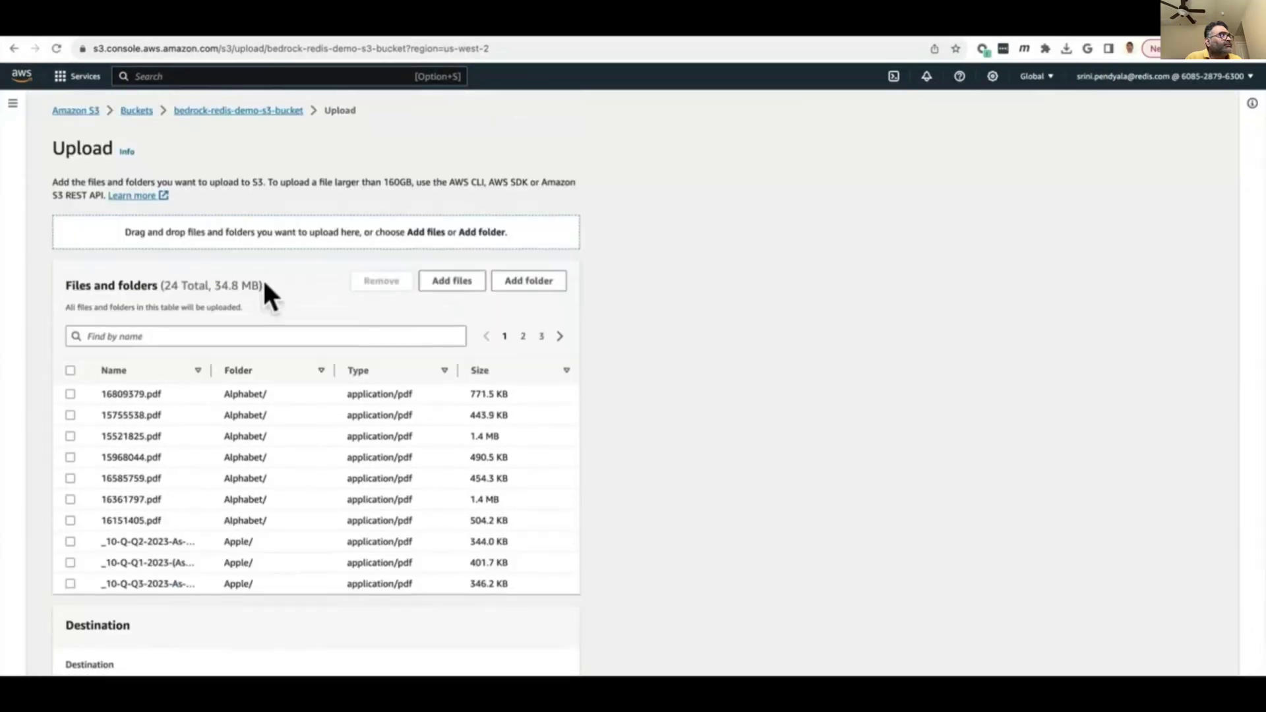
scroll(262, 278, "down", 5)
left_click(523, 164)
scroll(526, 296, "up", 3)
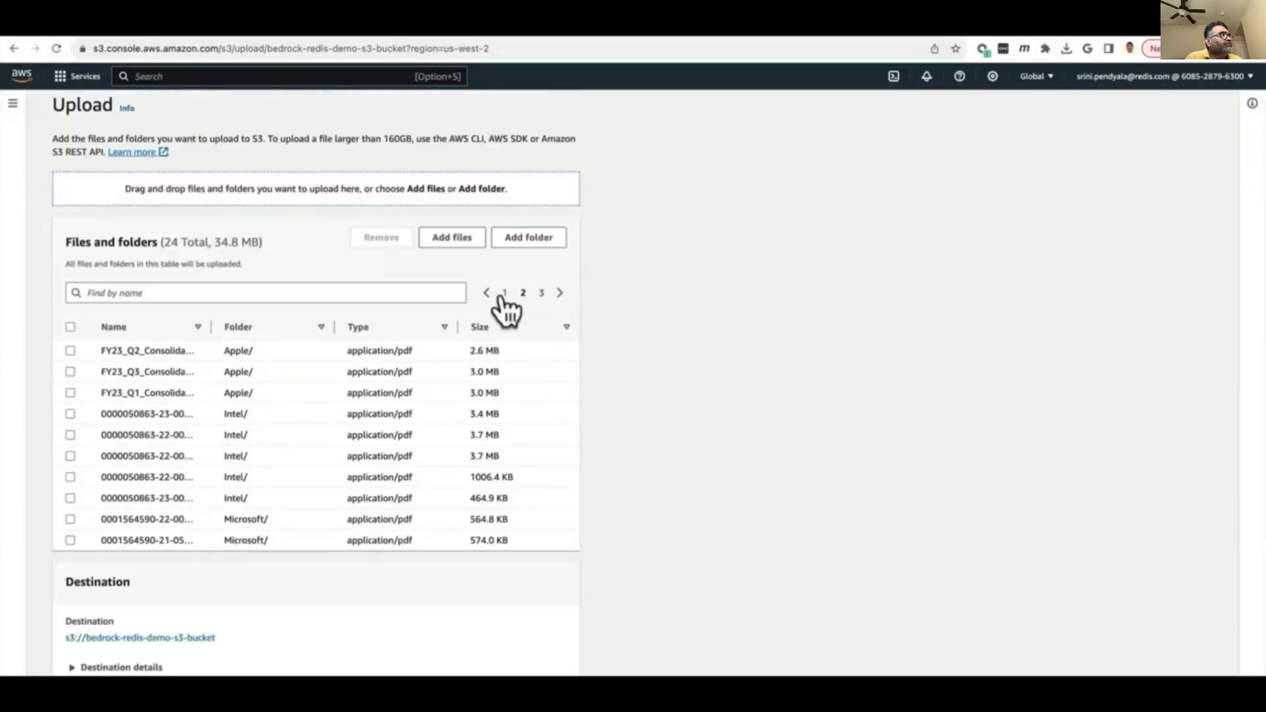
left_click(504, 294)
scroll(350, 353, "down", 3)
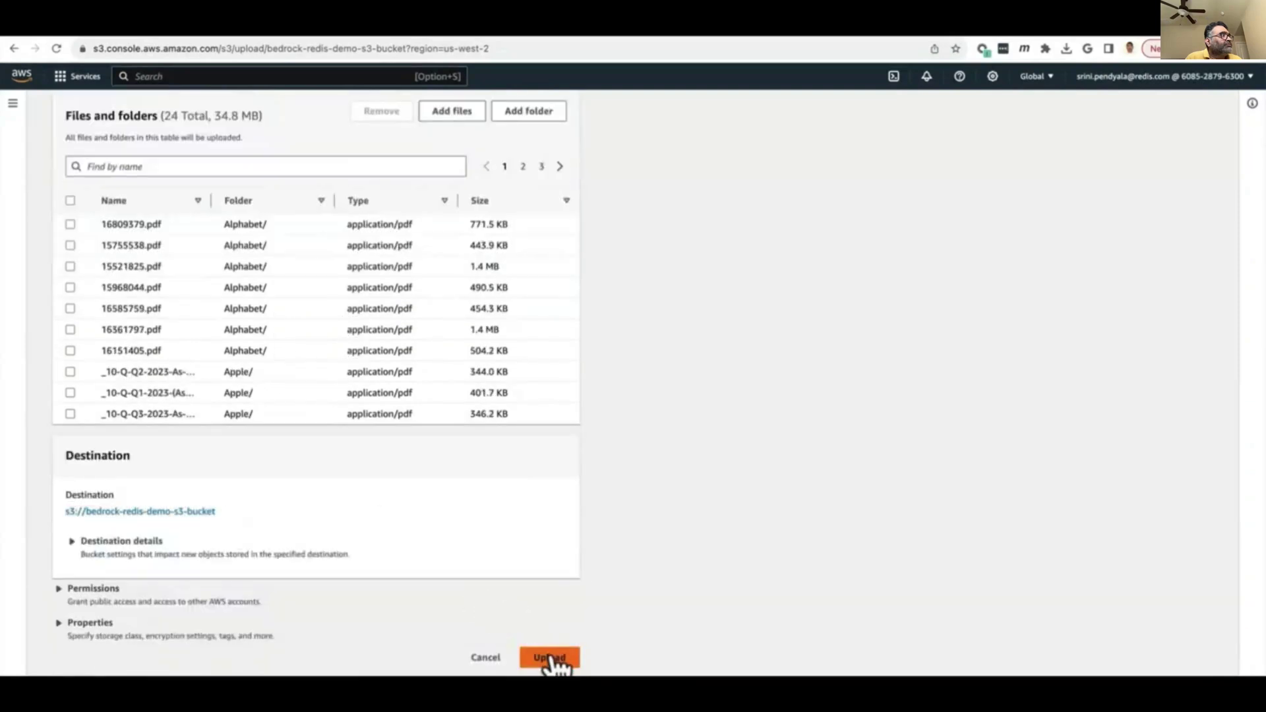
left_click(550, 658)
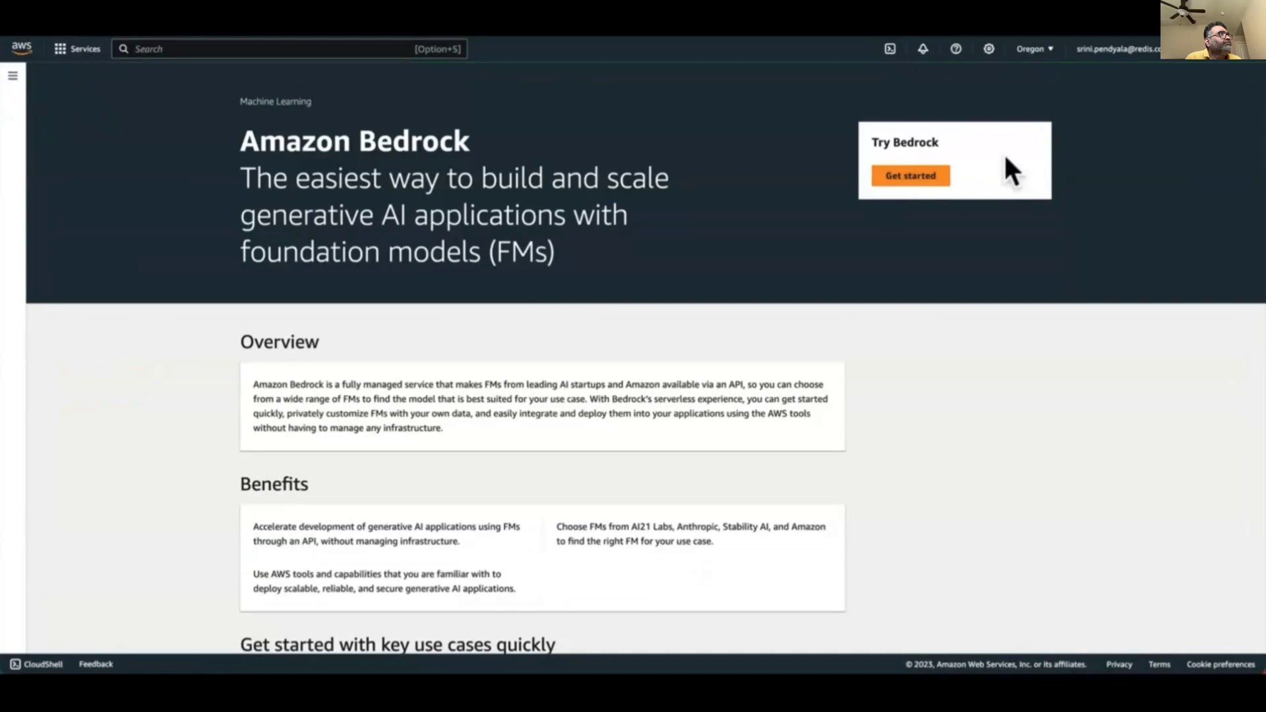
Start a Bedrock knowledge base named "SEC Filings Knowledge Base" with description "This knowledge base is for housing SEC Filings of companies like Apple, Google, Microsoft etc."
left_click(934, 176)
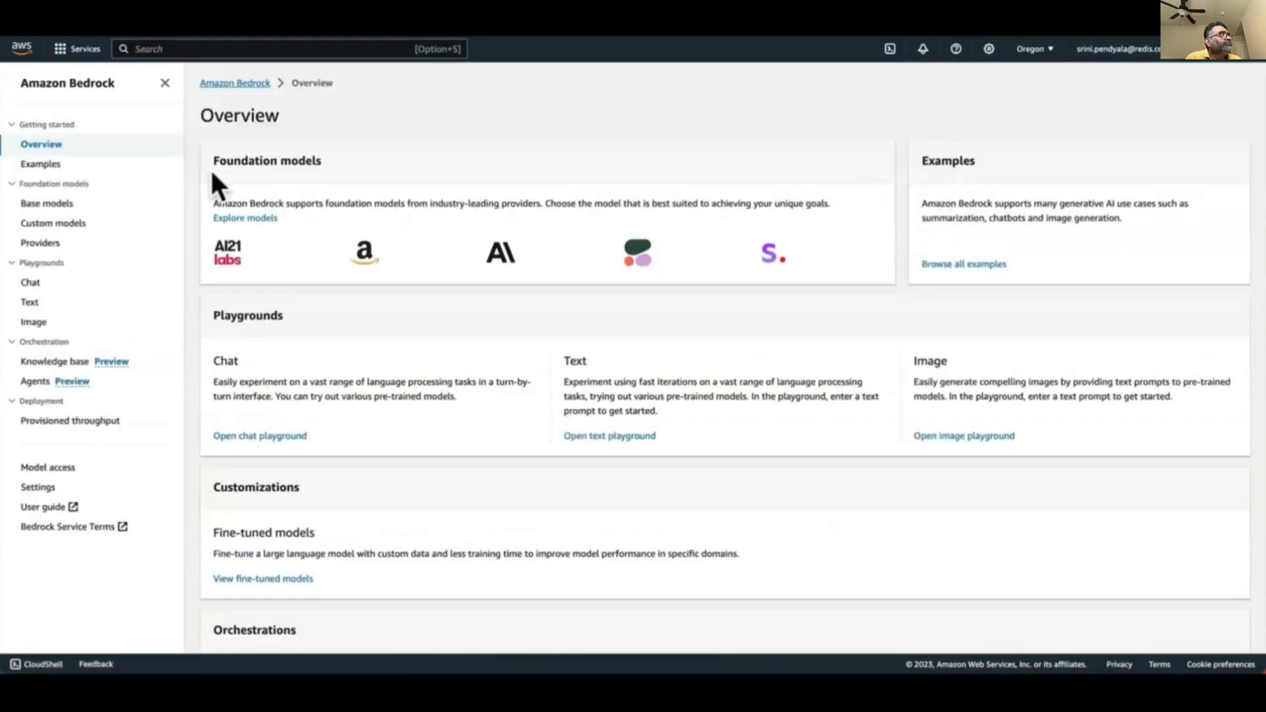
left_click(44, 363)
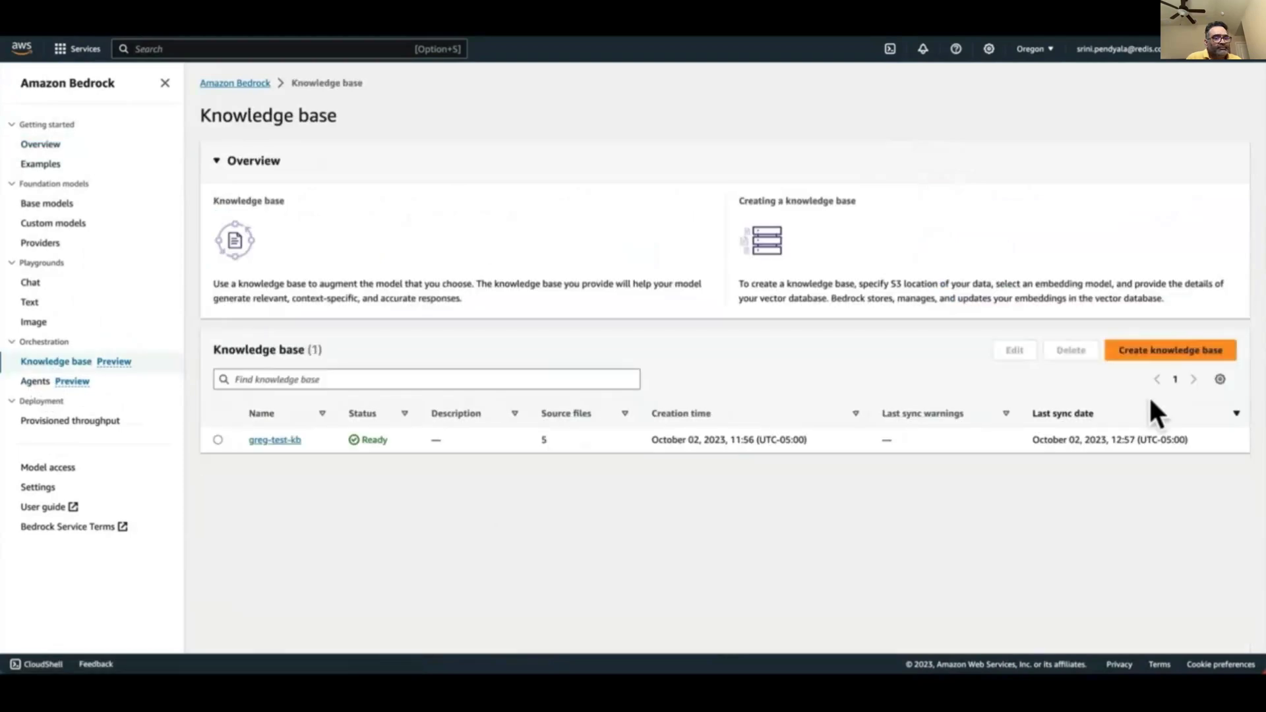
left_click(1169, 350)
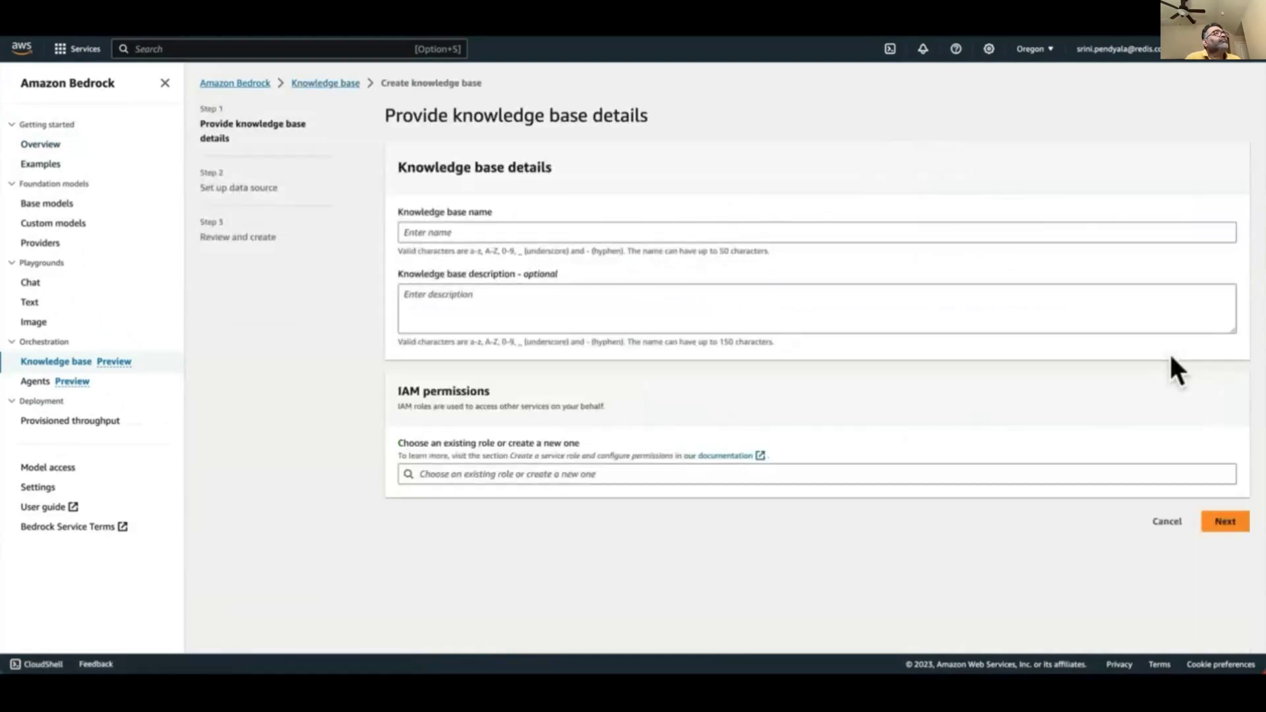
left_click(432, 234)
type("SEC Filings Knowledge Base")
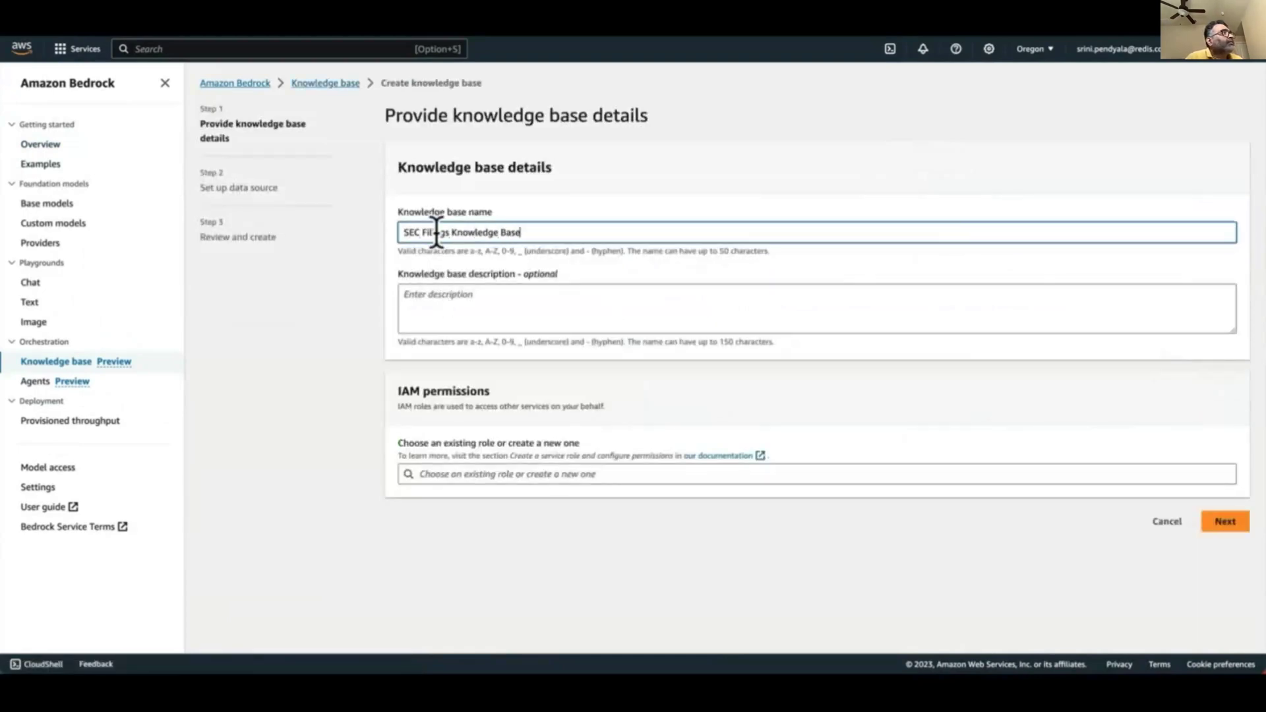
left_click(439, 309)
type("This knowledge base is for housing SEC Filings of companies like Apple, Google, Microsoft etc.")
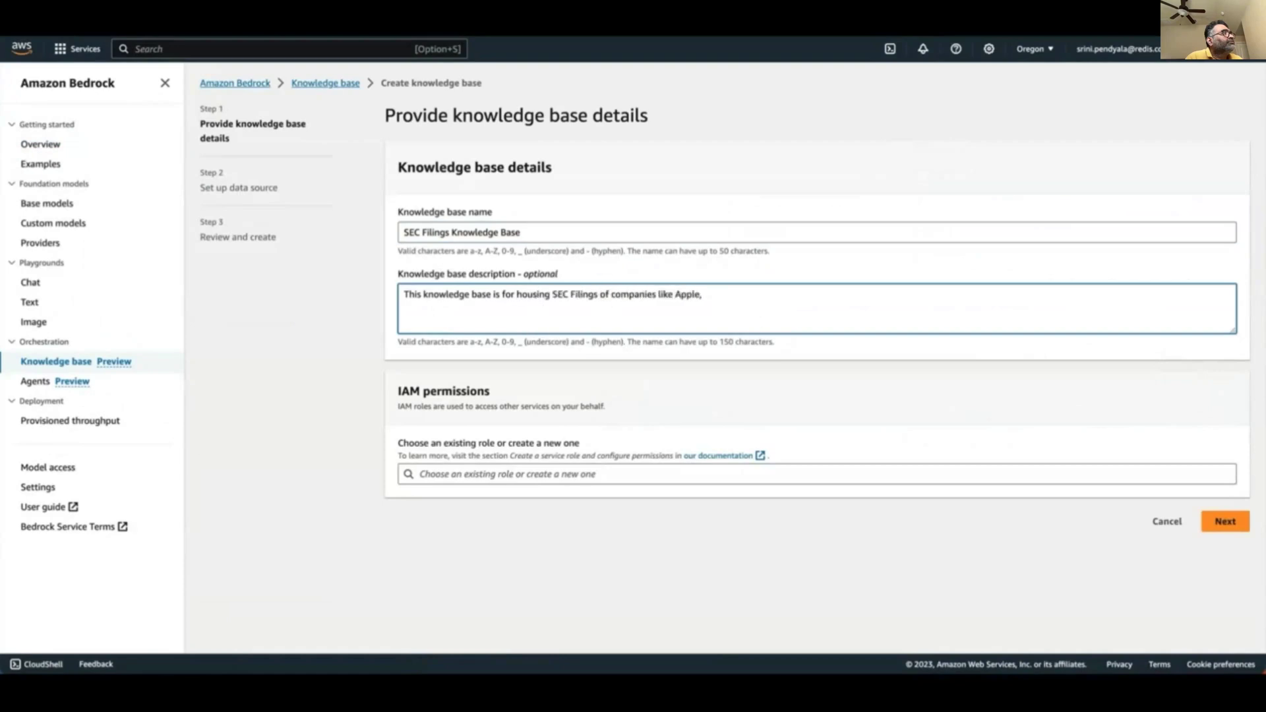
Assign the existing AmazonBedrockExecutionRoleForKnowledgeBase role ending in the account owner's name and proceed to the data source setup
left_click(636, 474)
left_click(653, 534)
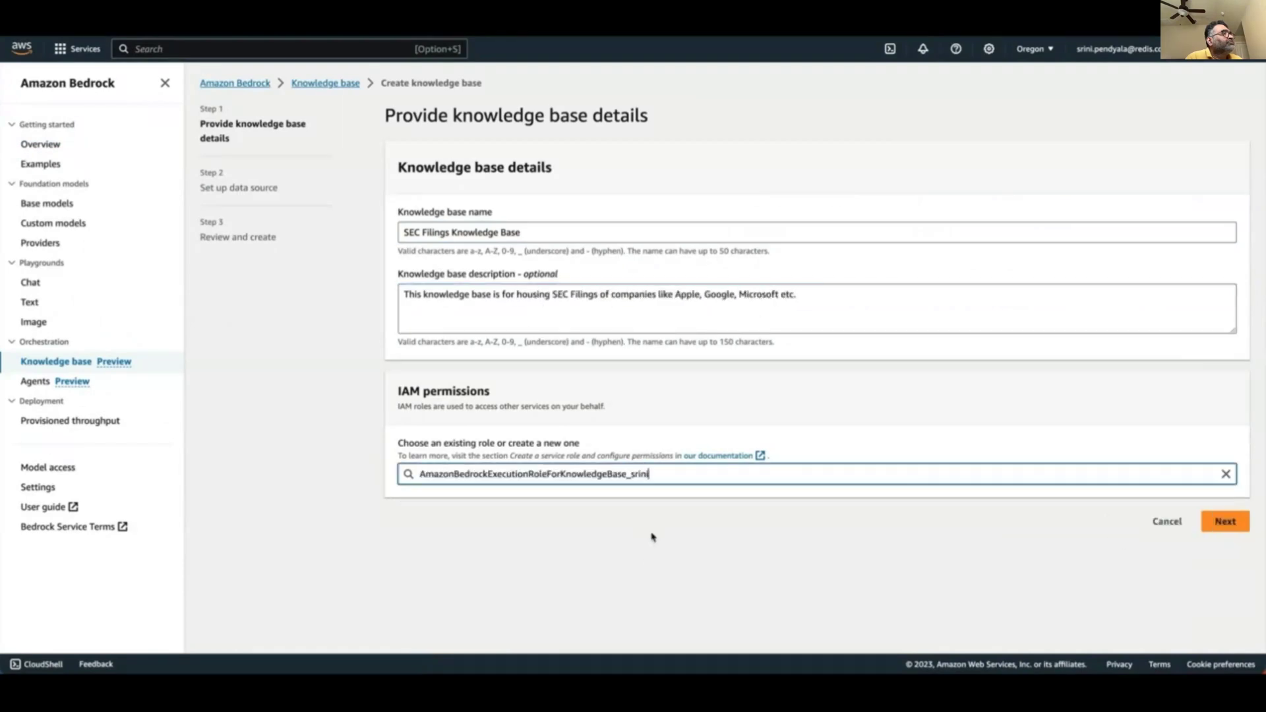
left_click(1228, 522)
Name the data source SEC-Filings-from-Data-Lake and choose bedrock-redis-demo-s3-bucket as its S3 location
left_click(471, 265)
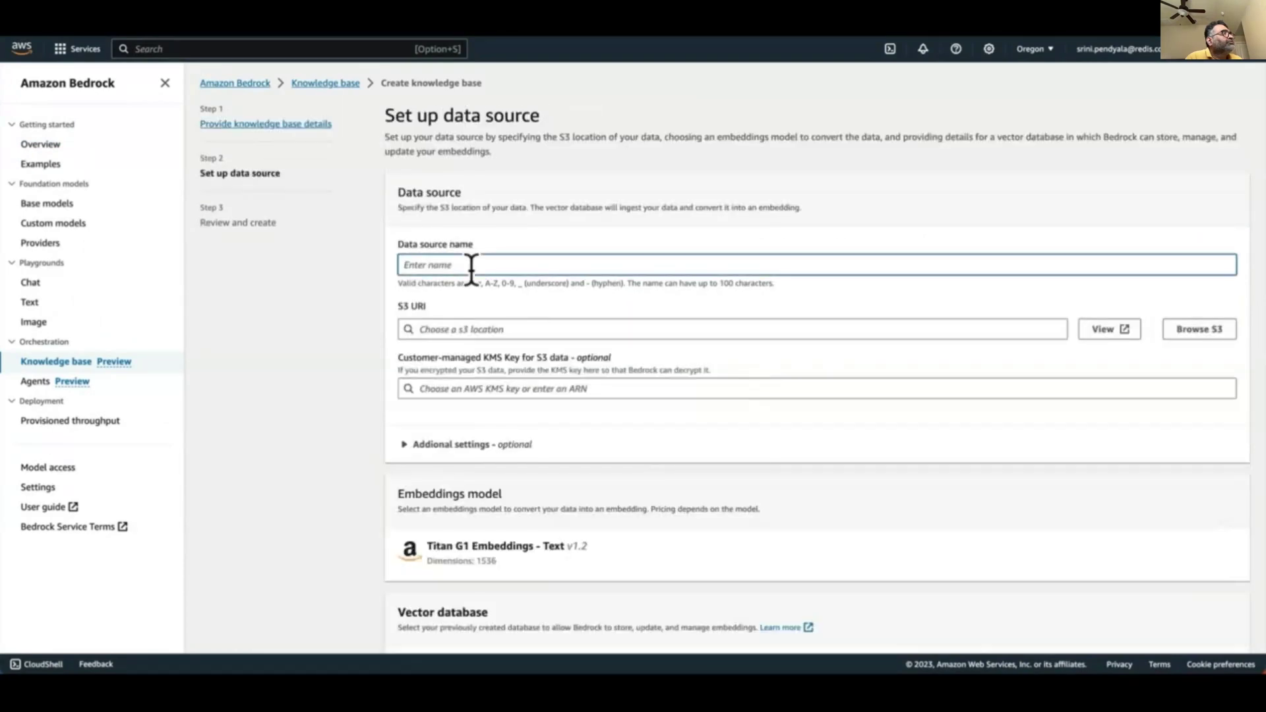
type("SEC-Filings-from-Data-Lake")
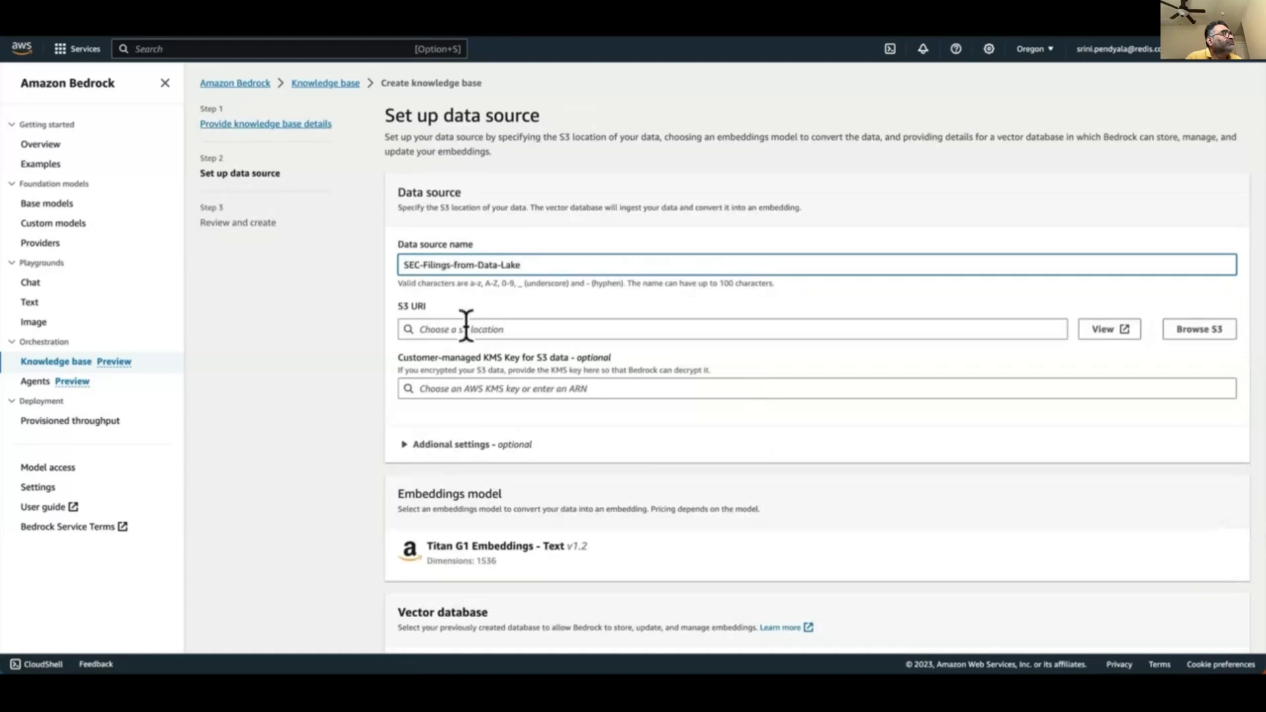
left_click(466, 327)
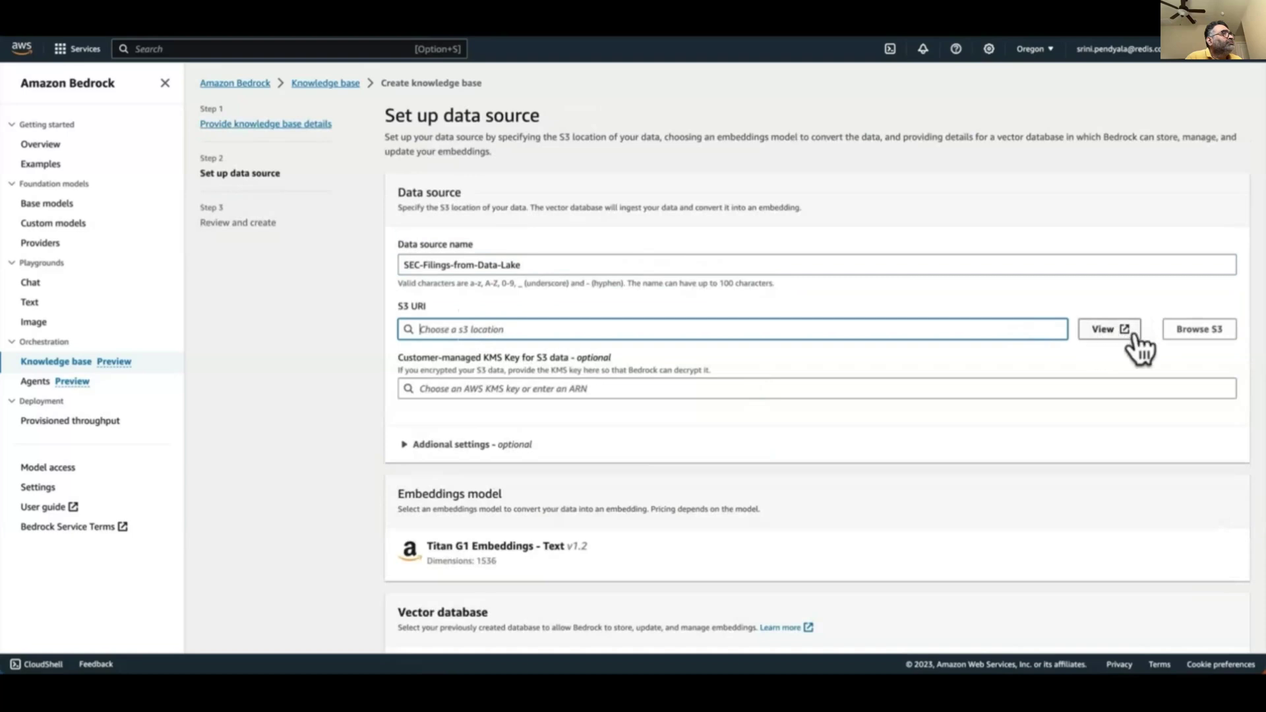
left_click(1197, 333)
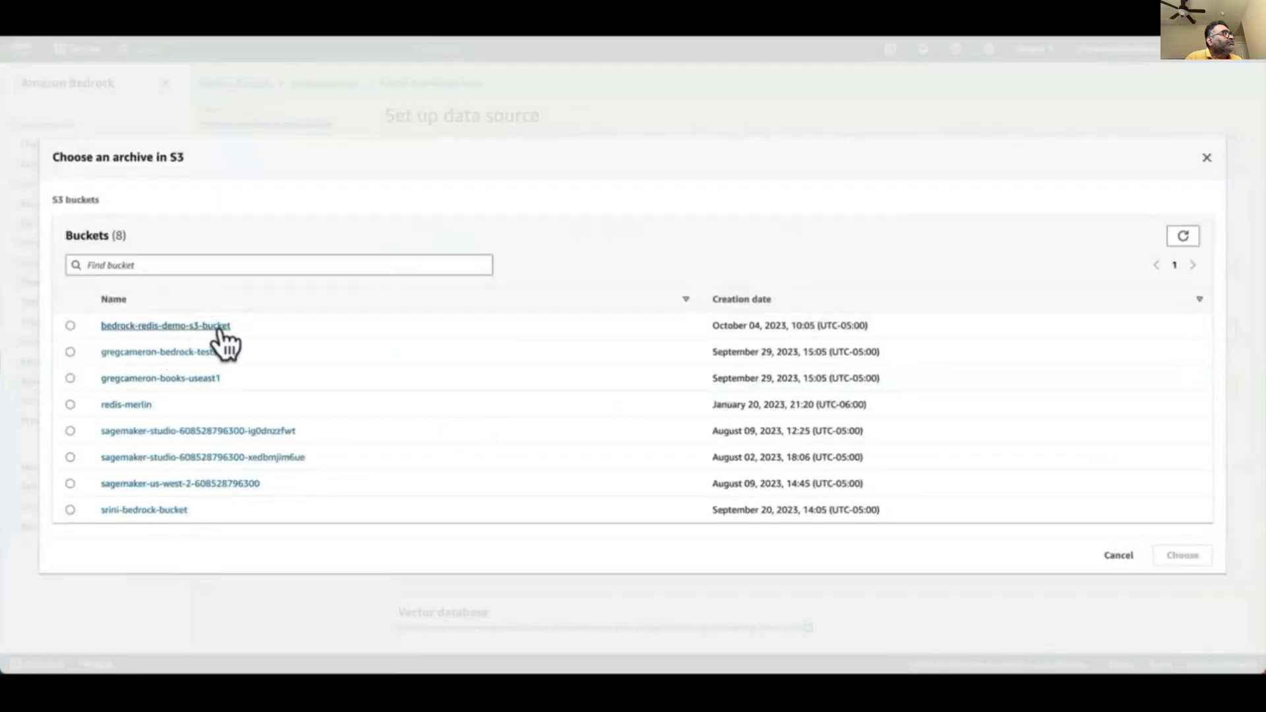
left_click(70, 325)
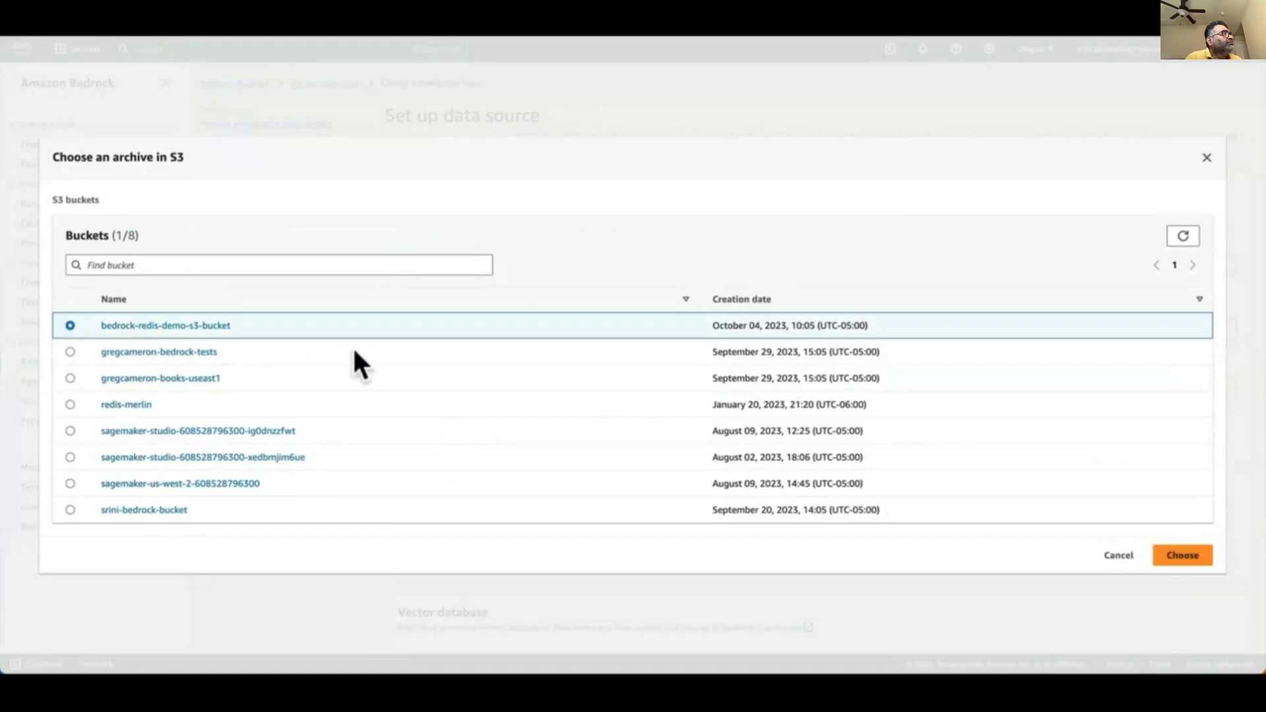
left_click(1184, 555)
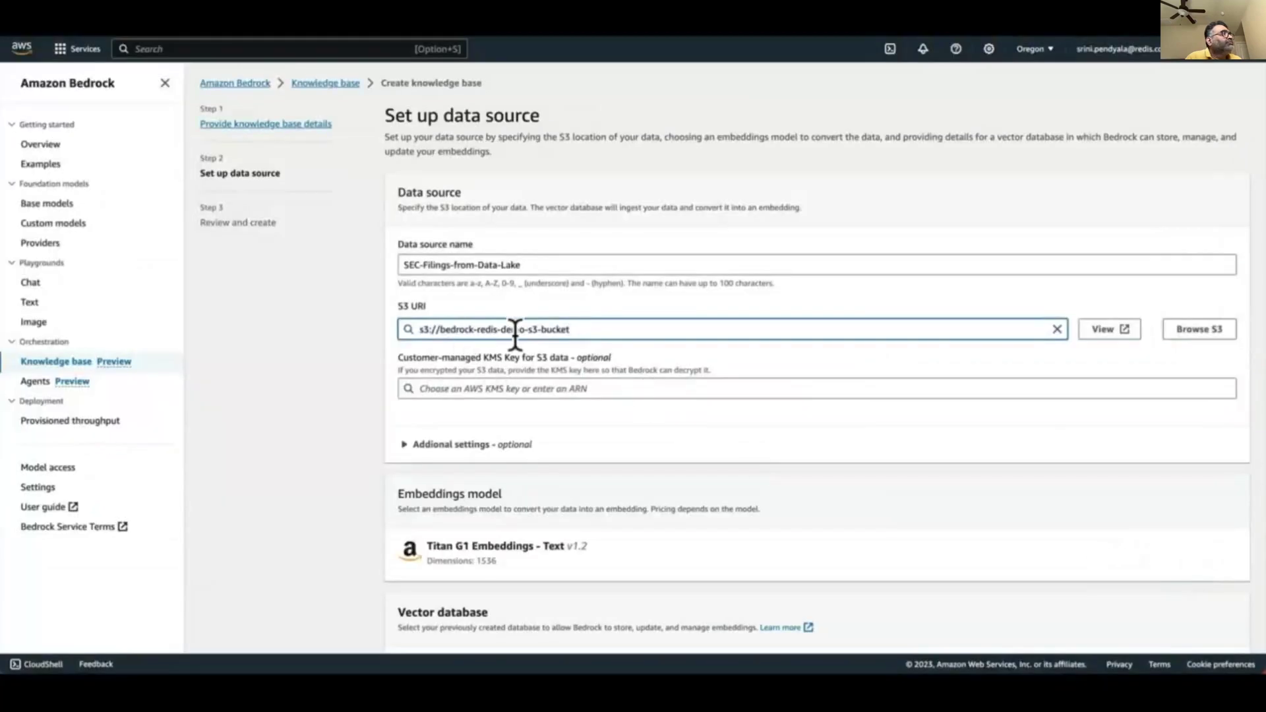
Select Redis Enterprise Cloud as the knowledge base's vector database
scroll(624, 424, "down", 3)
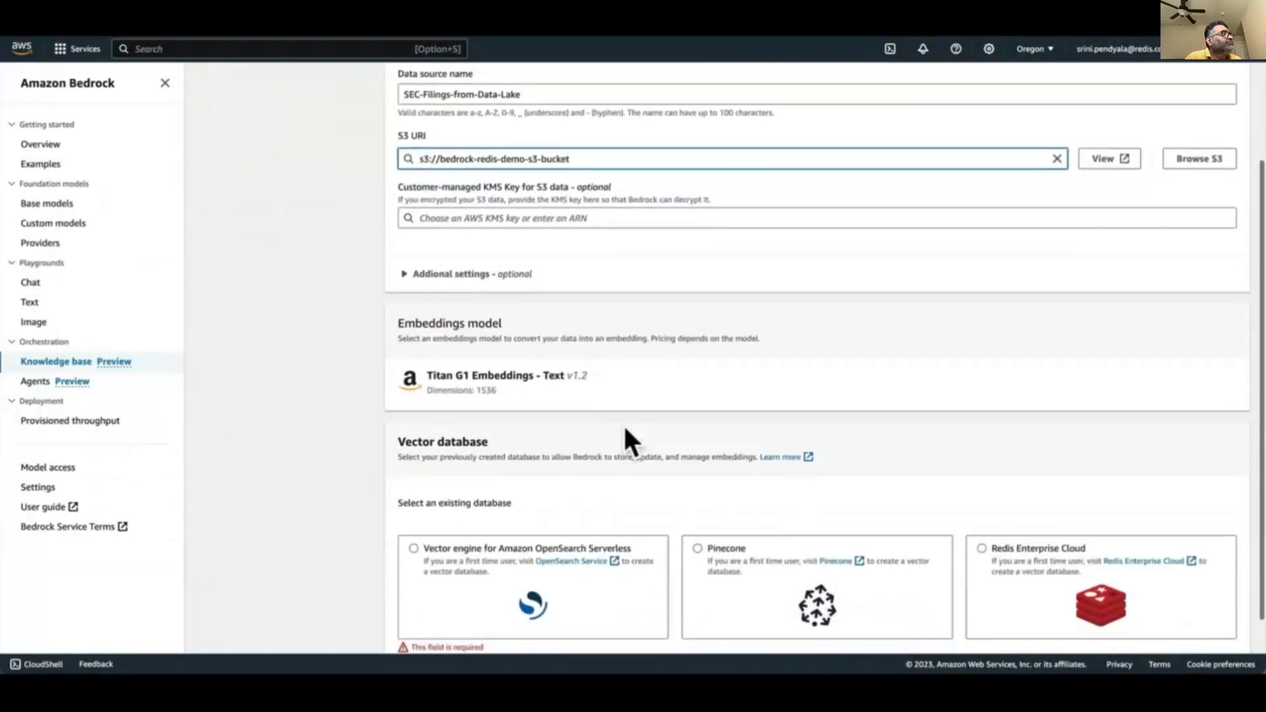
double_click(498, 376)
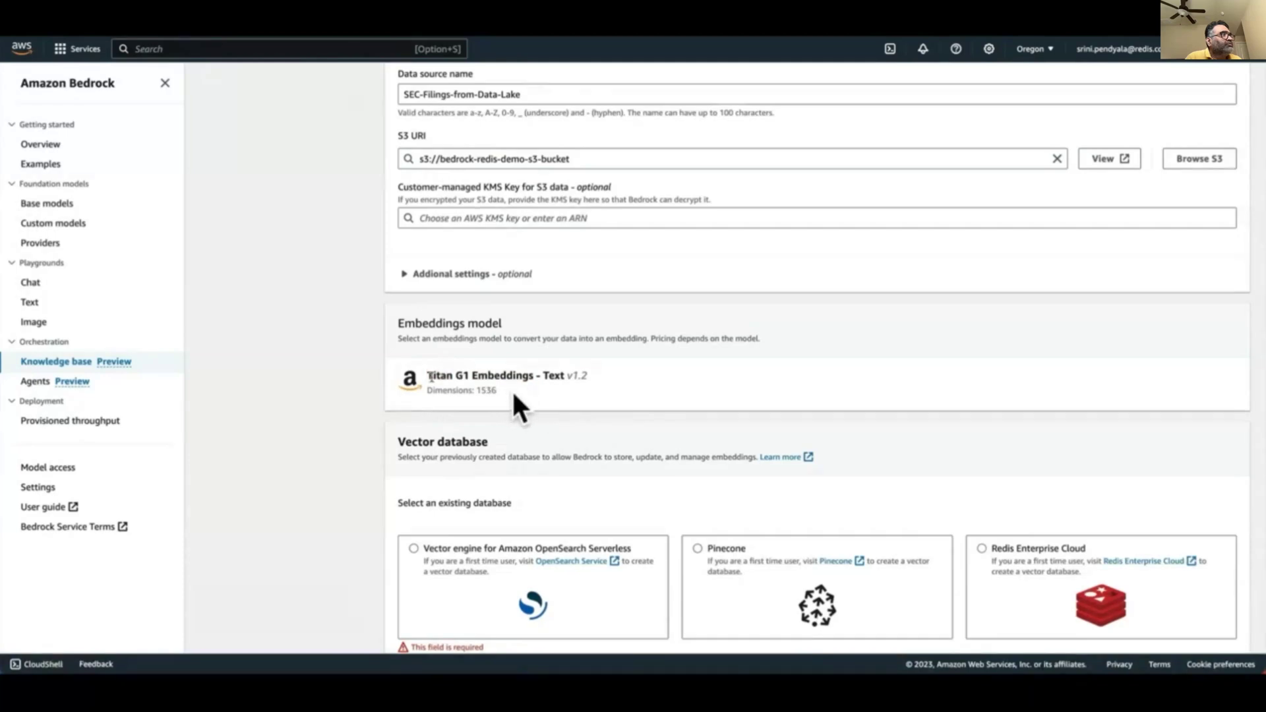
scroll(512, 389, "down", 2)
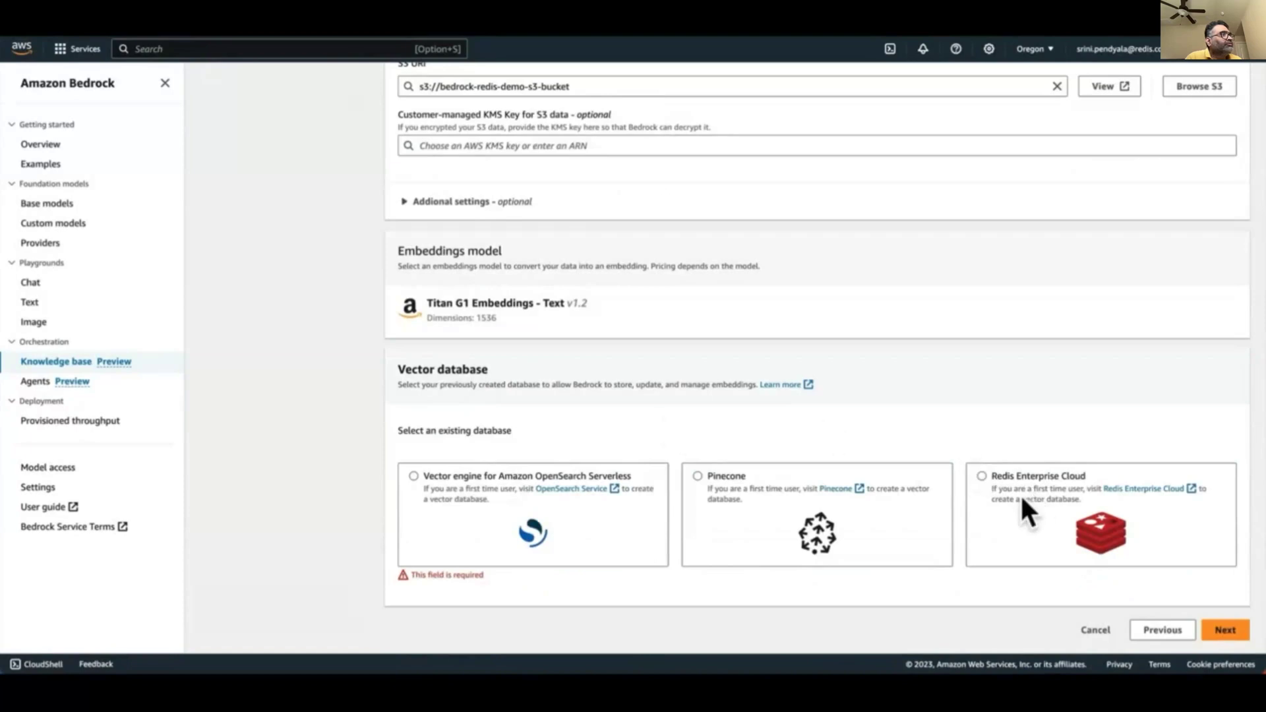
left_click(982, 476)
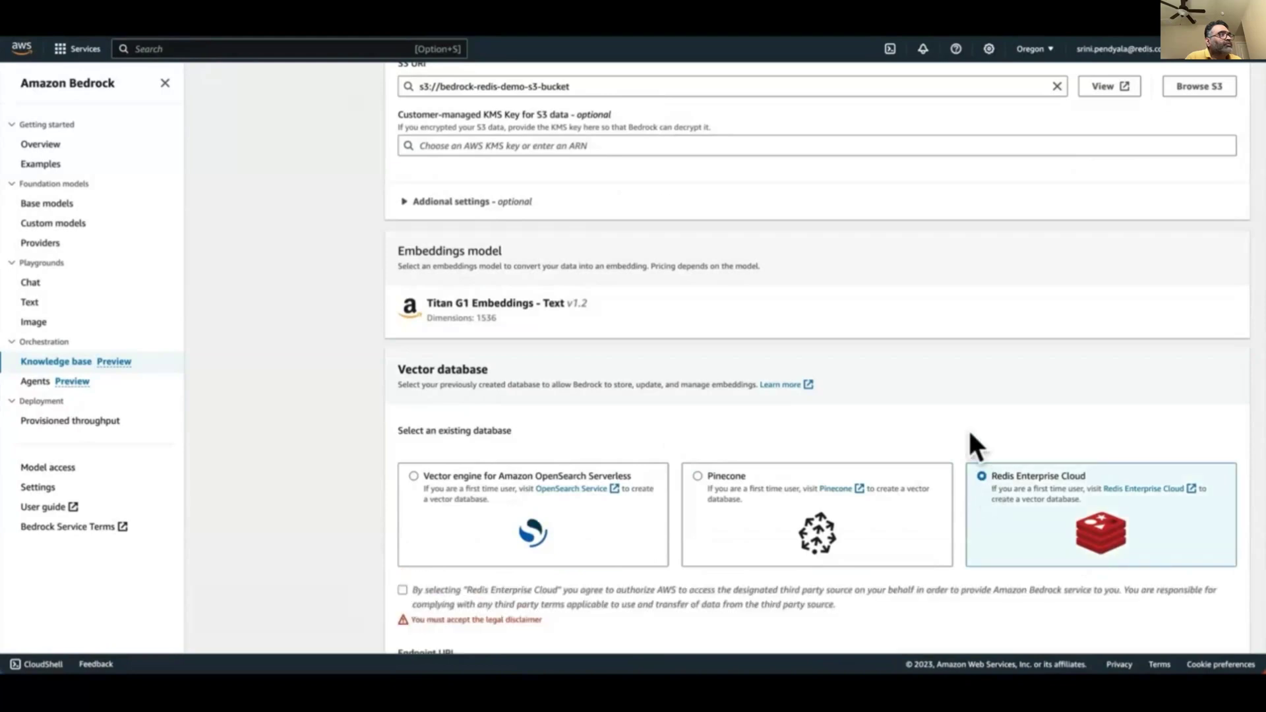
Copy the ARN of the redis-end-points-for-bedrock secret from AWS Secrets Manager for the knowledge base's Credentials secret ARN field
scroll(970, 435, "down", 6)
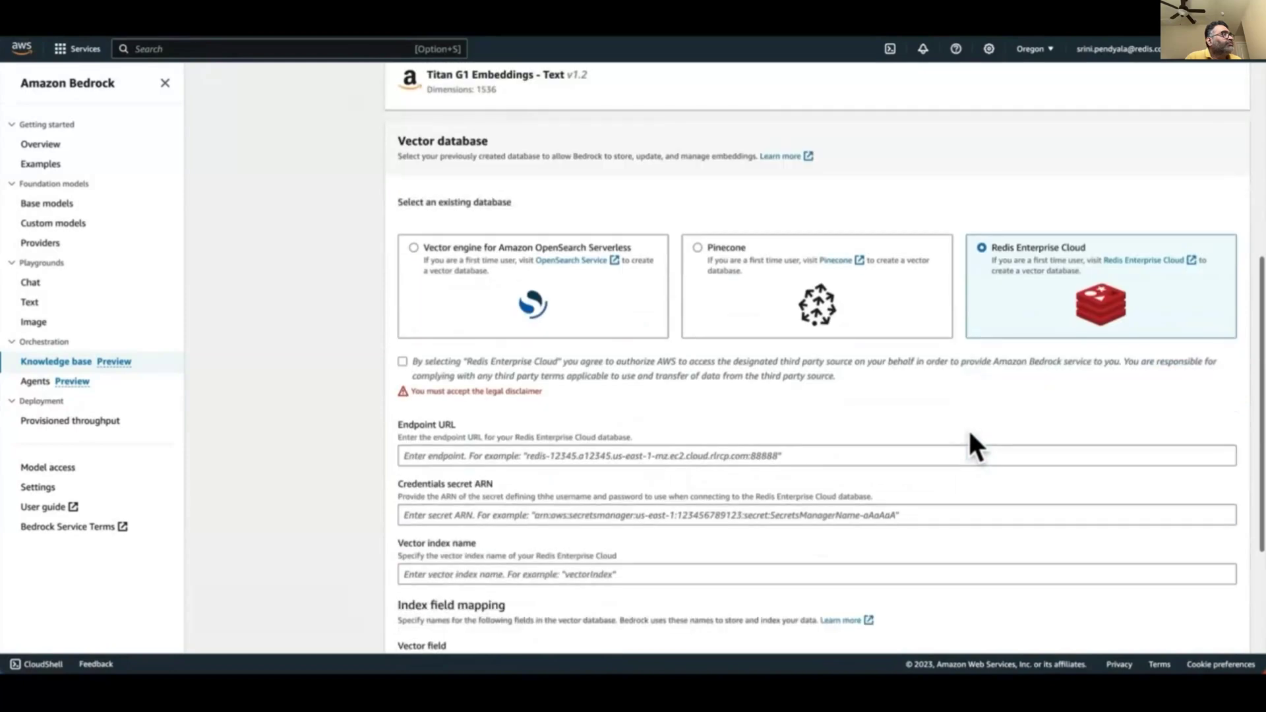
scroll(968, 428, "down", 2)
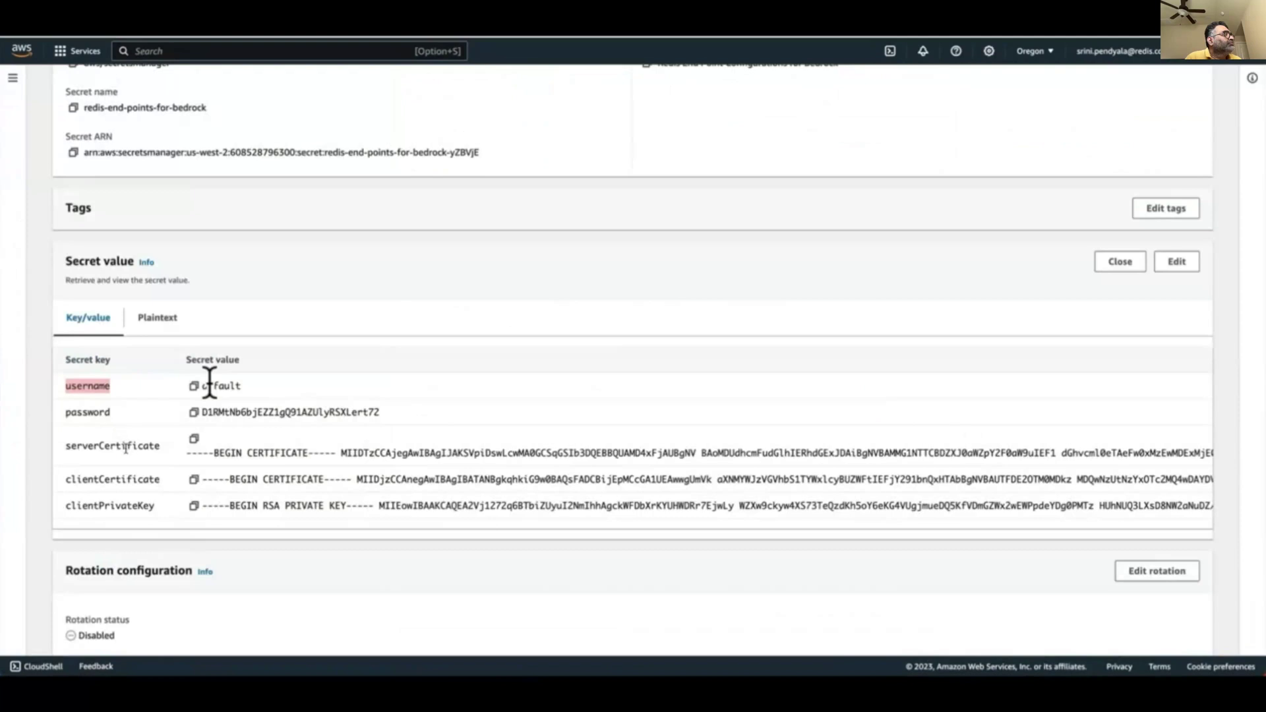
scroll(130, 145, "up", 3)
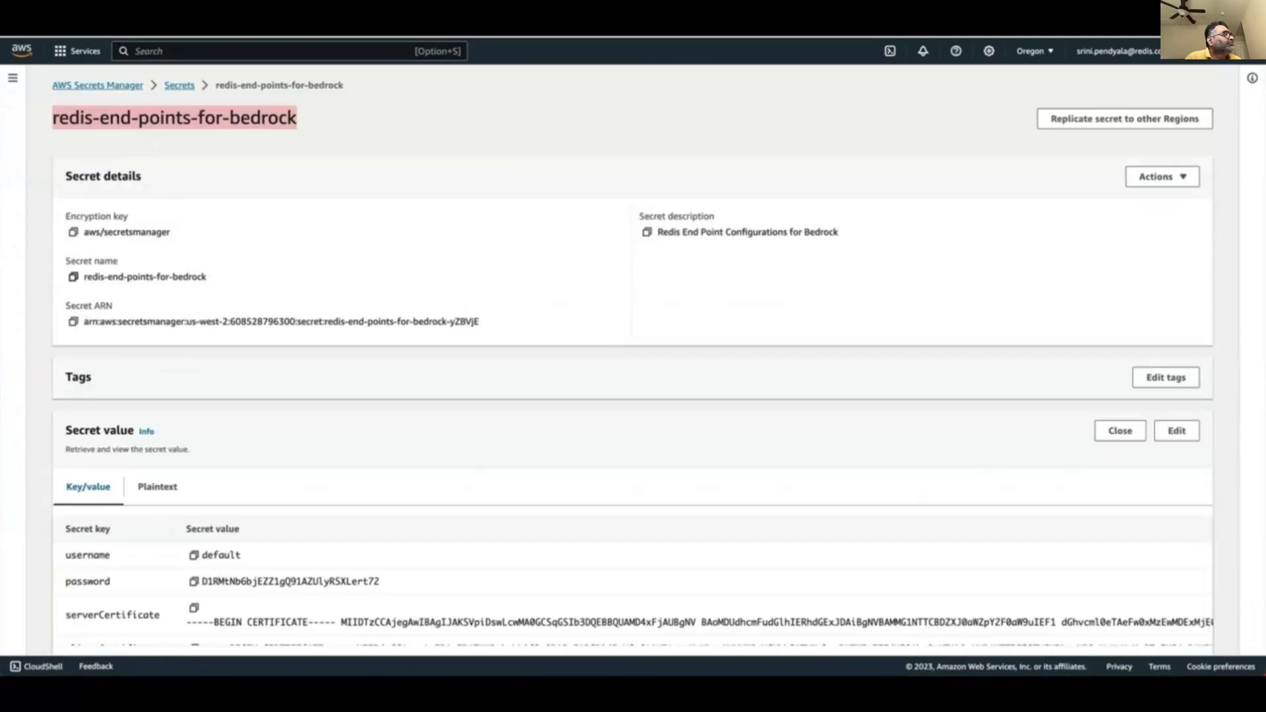
left_click(73, 321)
key("ctrl+Tab")
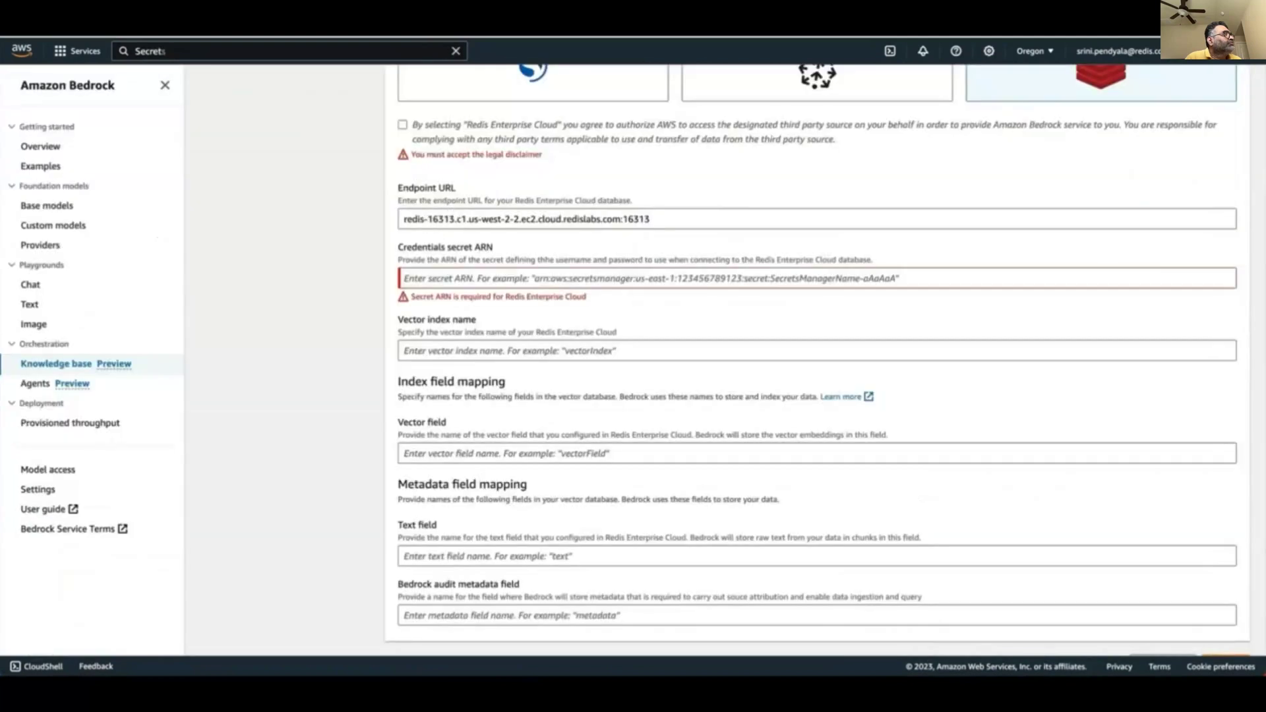
left_click(427, 278)
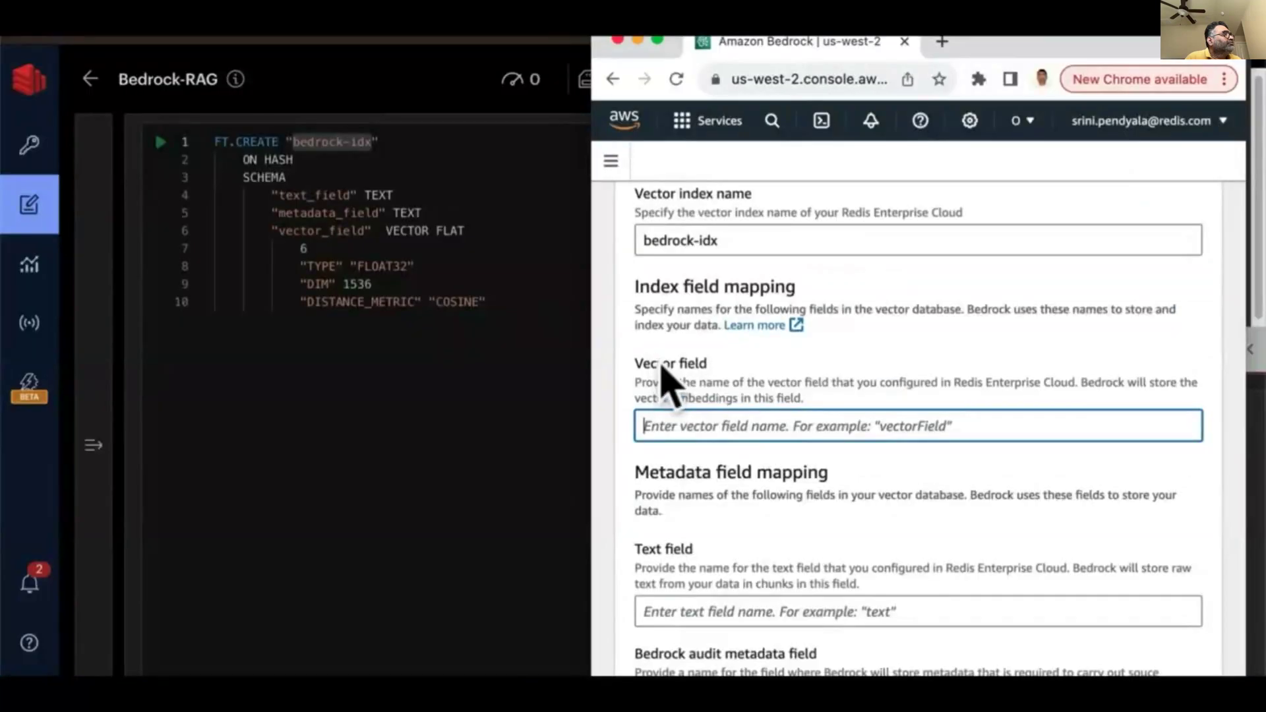
Examine the vector field definition in the Bedrock-RAG index command, including its algorithm, data type, dimension and distance metric
left_click(367, 376)
left_click(316, 235)
double_click(415, 231)
double_click(443, 231)
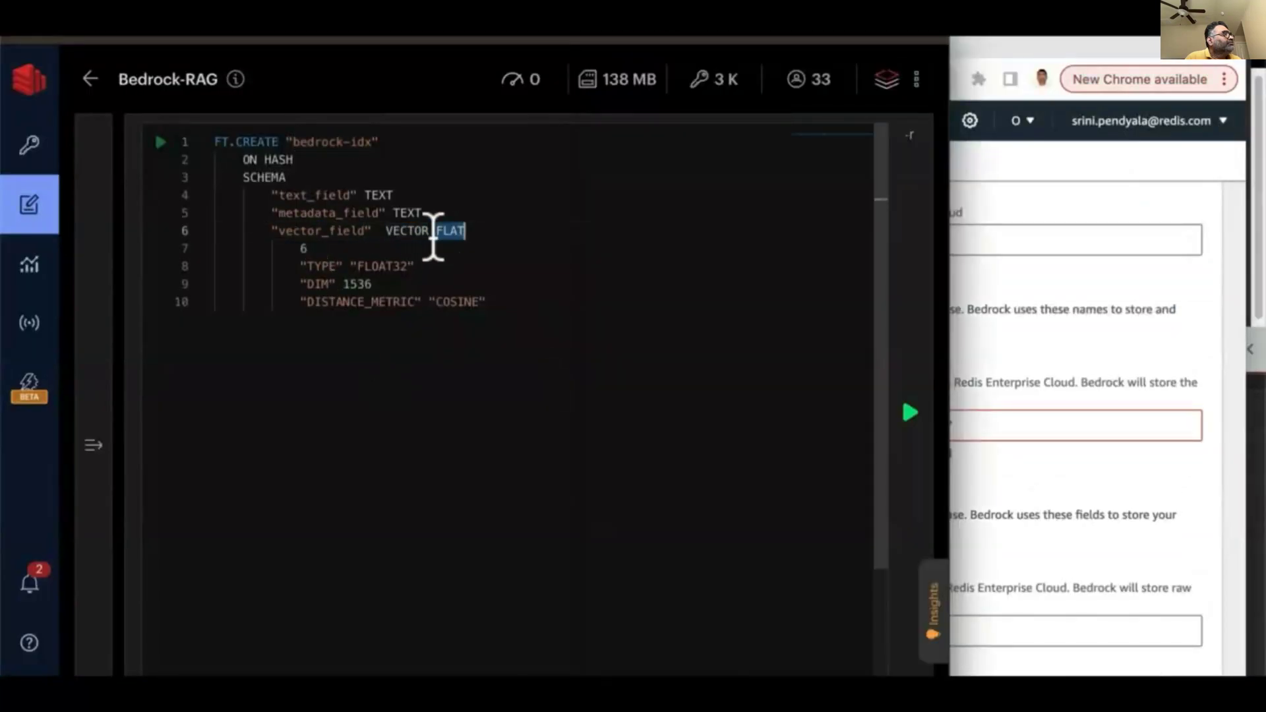
double_click(386, 266)
double_click(350, 283)
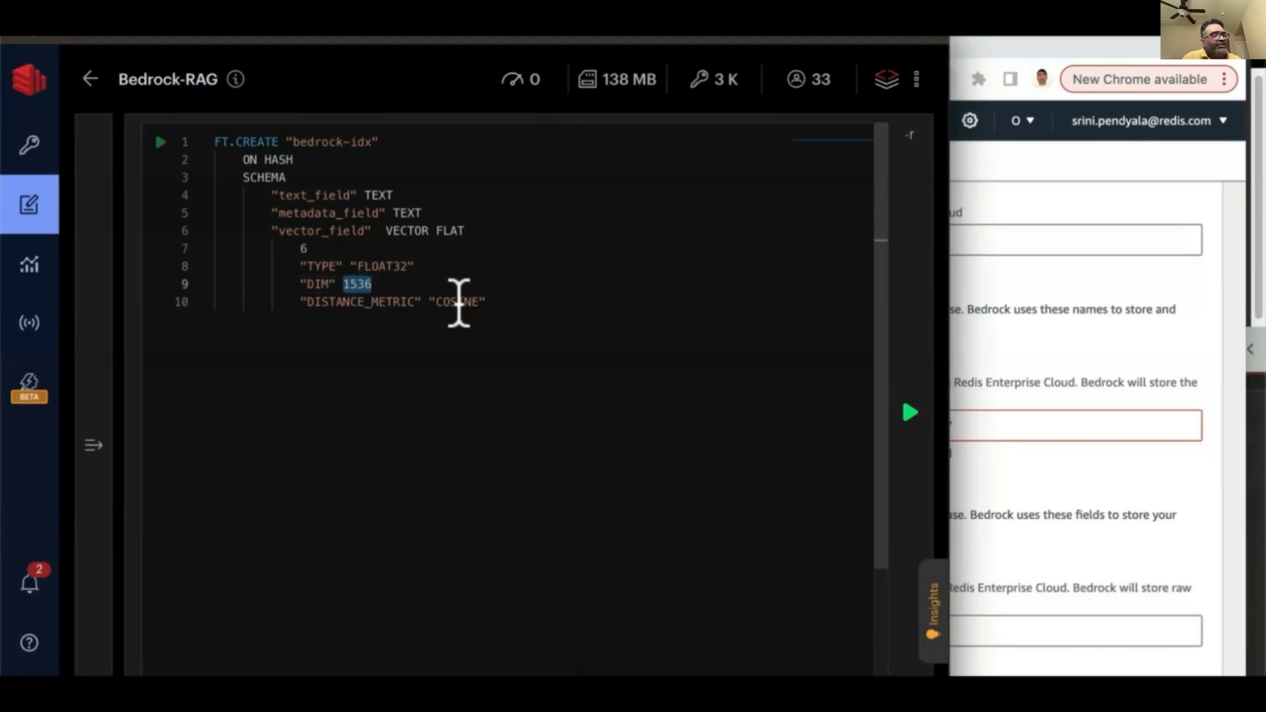
double_click(458, 302)
Copy the vector field name from the Redis index schema and set the knowledge base's Vector field to vector_field
double_click(327, 230)
key("ctrl+c")
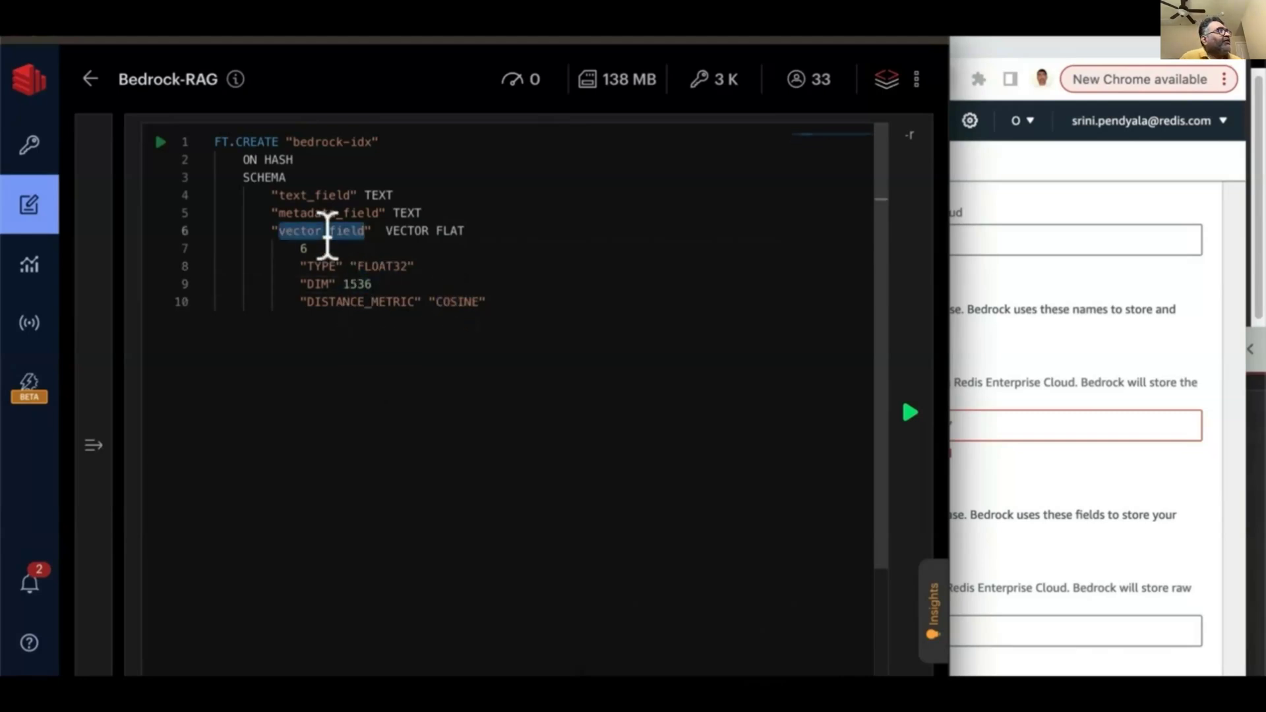
left_click(1031, 367)
left_click(674, 426)
key("ctrl+v")
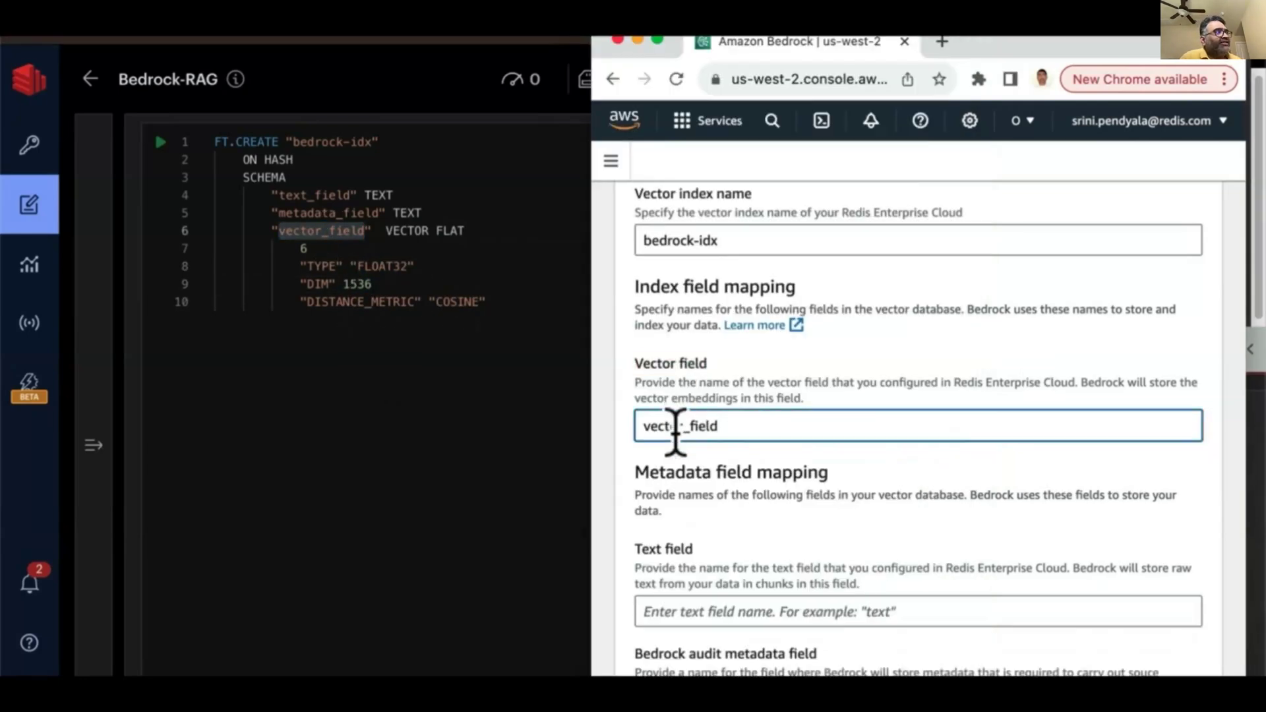
Copy the text field name from the Redis index schema and set the knowledge base's Text field to text_field
left_click(690, 472)
double_click(315, 195)
key("ctrl+c")
left_click(1055, 611)
scroll(817, 556, "down", 2)
key("ctrl+v")
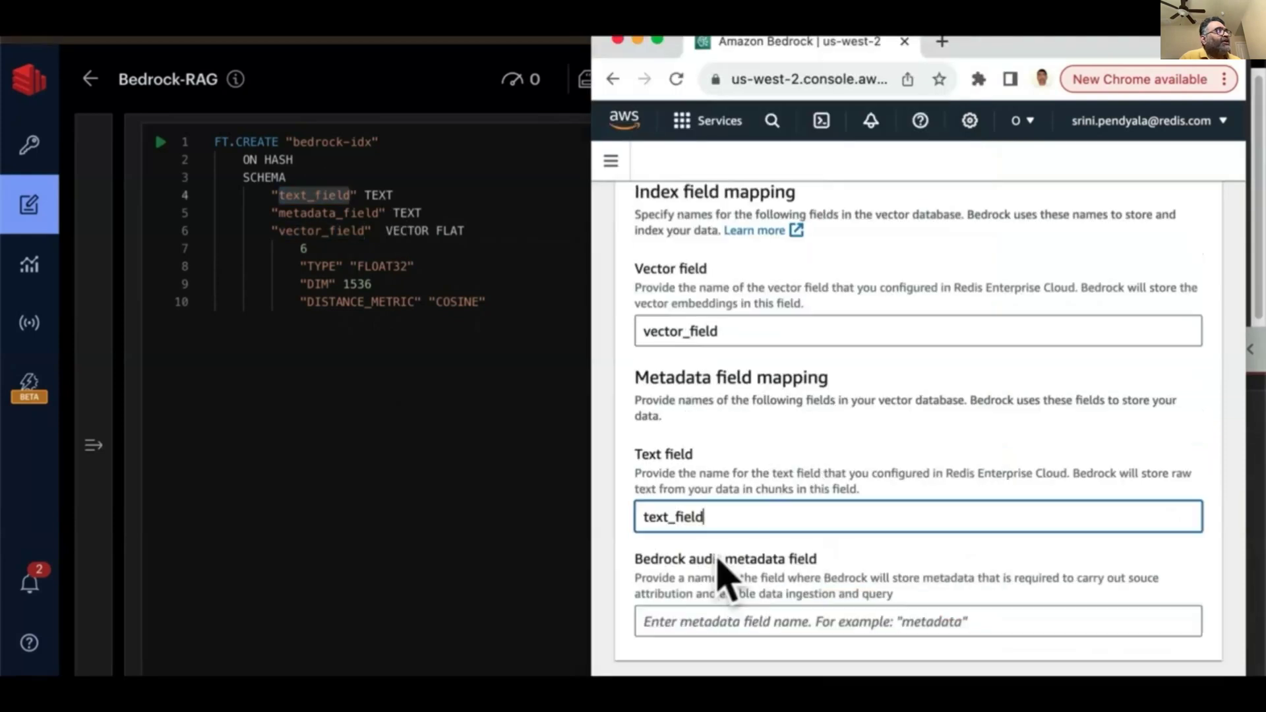
Copy the metadata field name from the Redis index schema and set the Bedrock audit metadata field to metadata_field
left_click(686, 621)
left_click(356, 225)
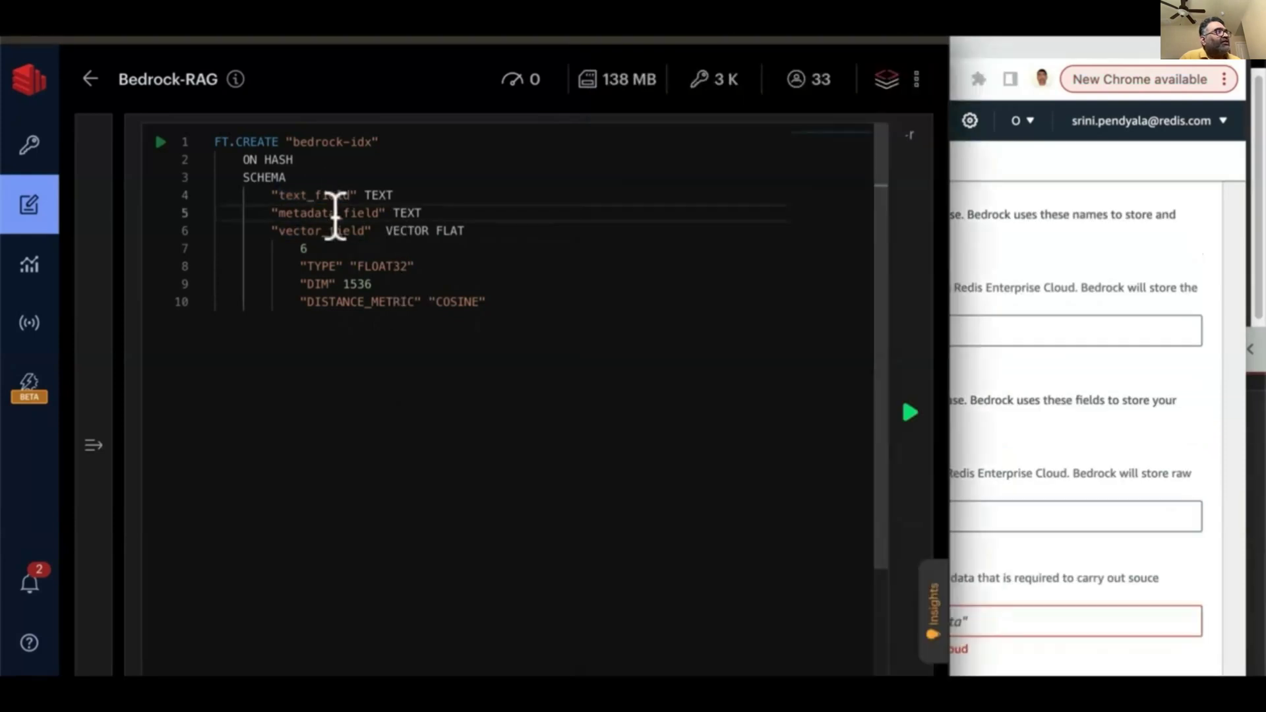
double_click(329, 212)
key("ctrl+c")
key("alt+Tab")
key("ctrl+v")
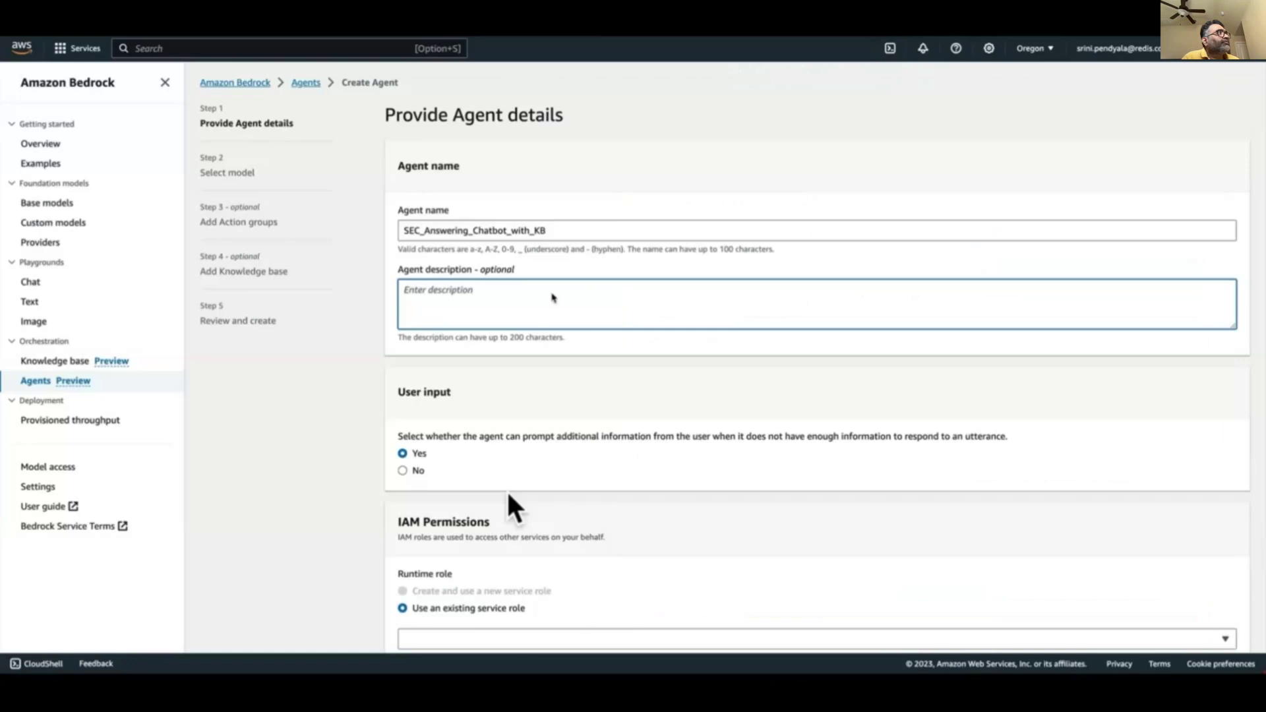
Assign the agent the existing AmazonBedrockExecutionRoleForAgents role ending in the account owner's name and select the idle session timeout value
scroll(549, 298, "down", 3)
left_click(500, 443)
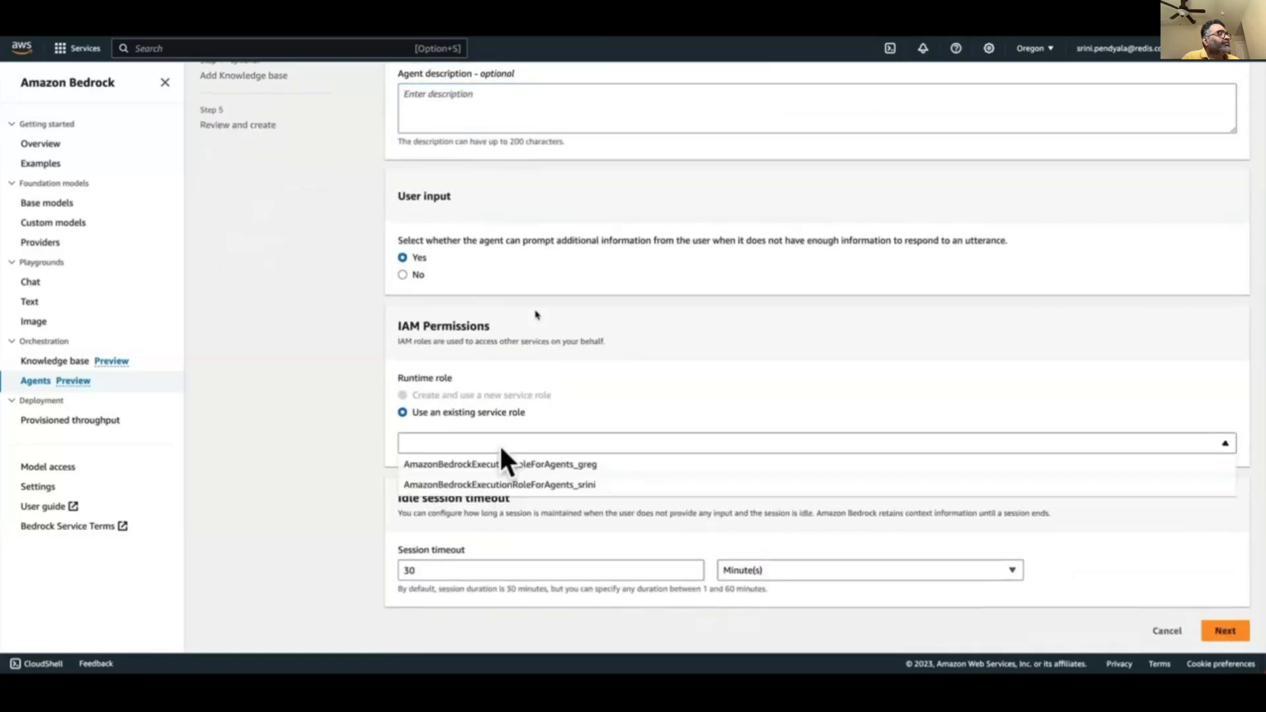
left_click(501, 486)
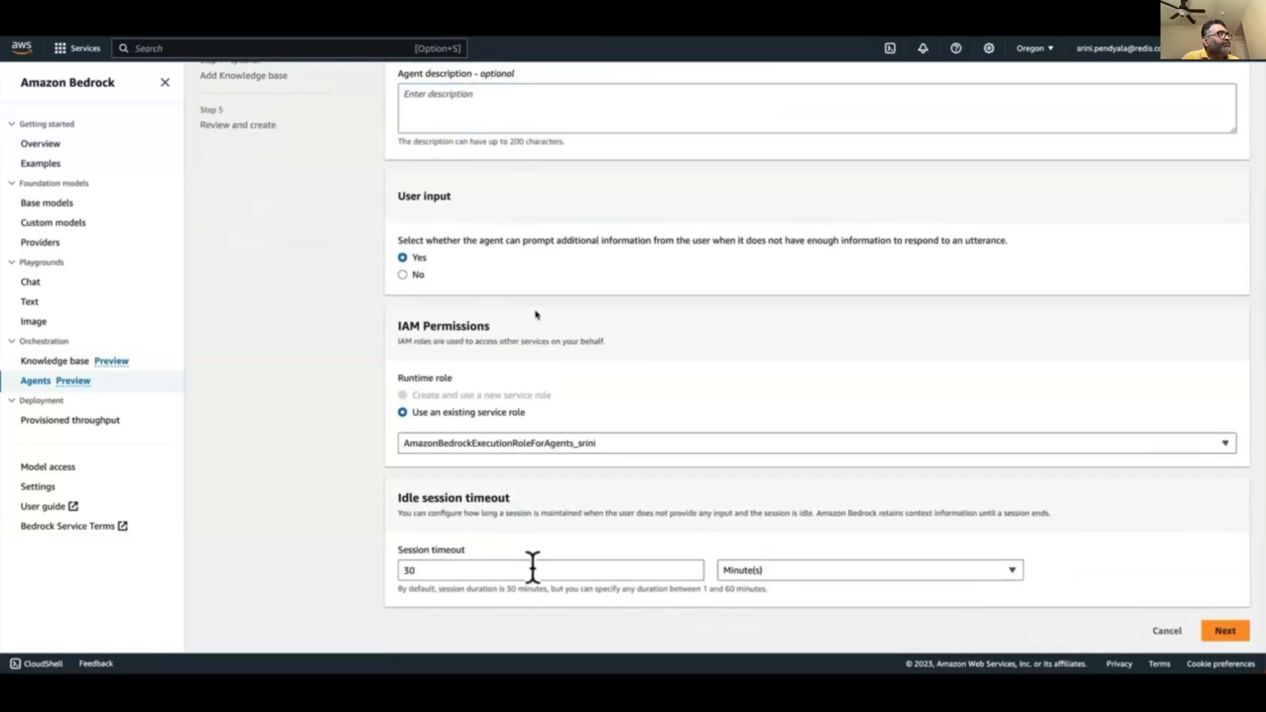
double_click(501, 570)
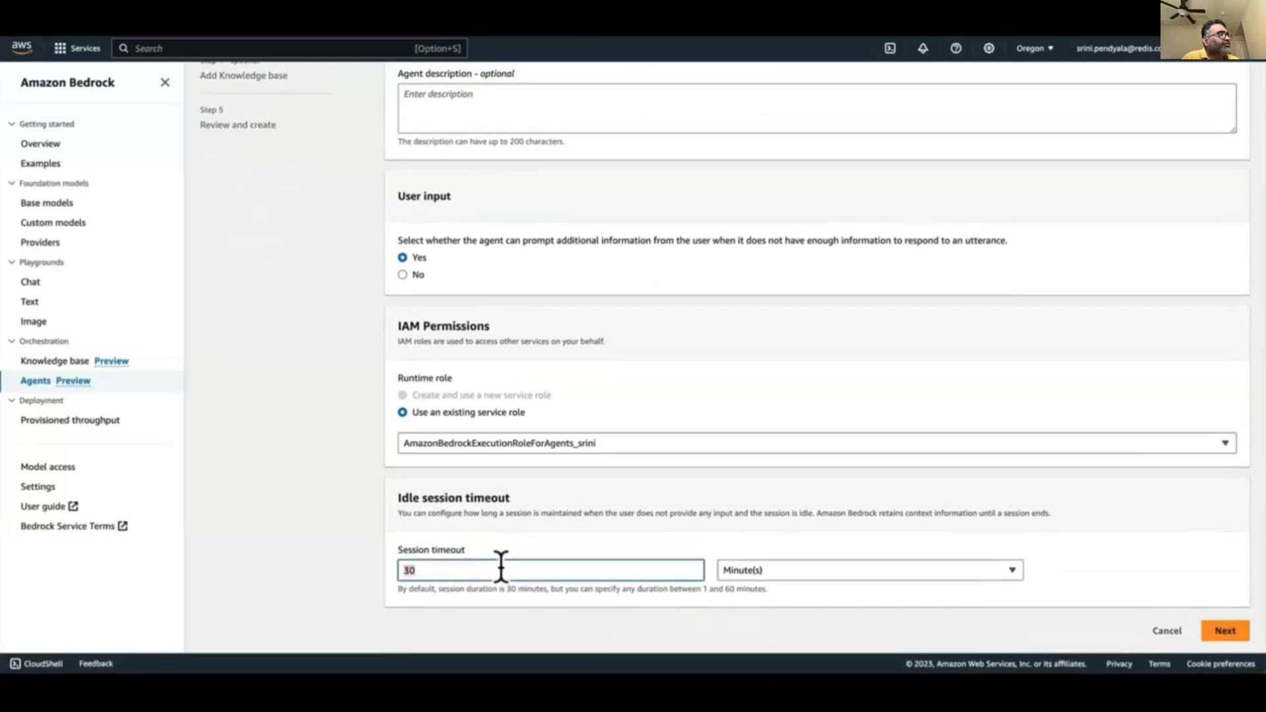
Set the agent's idle session timeout to 5 minutes and continue to model selection
type("5")
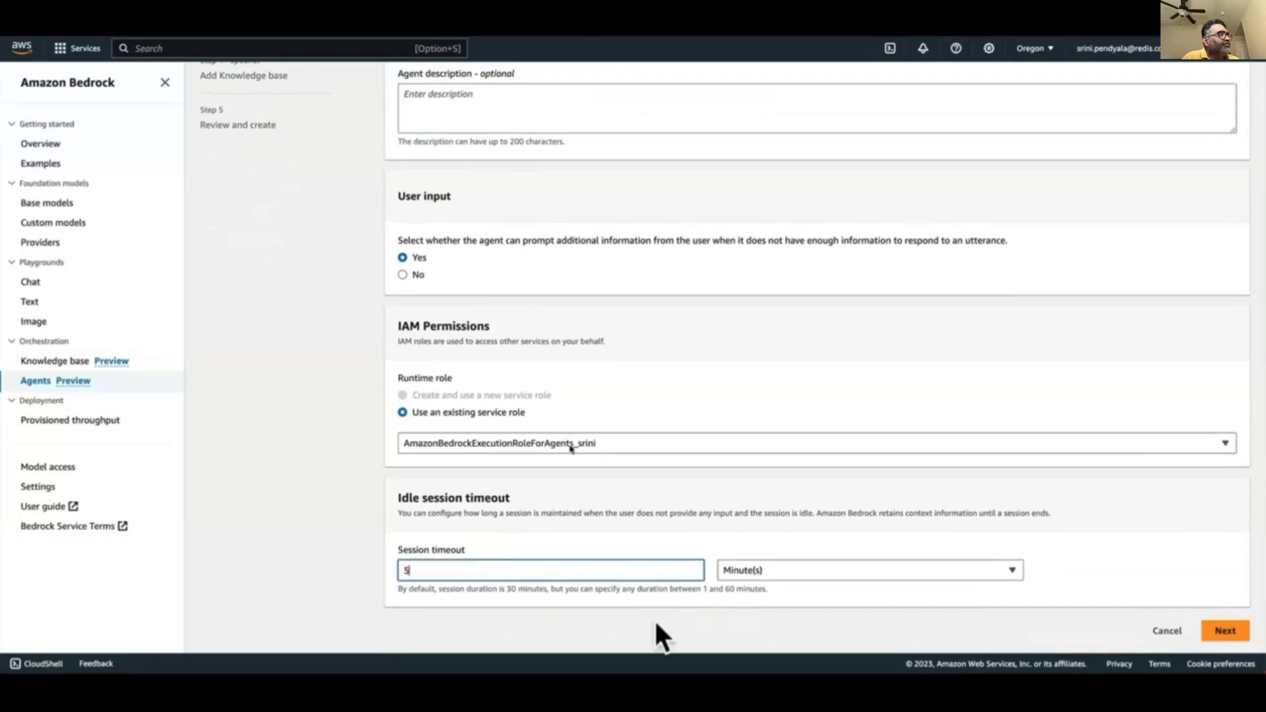
left_click(1215, 633)
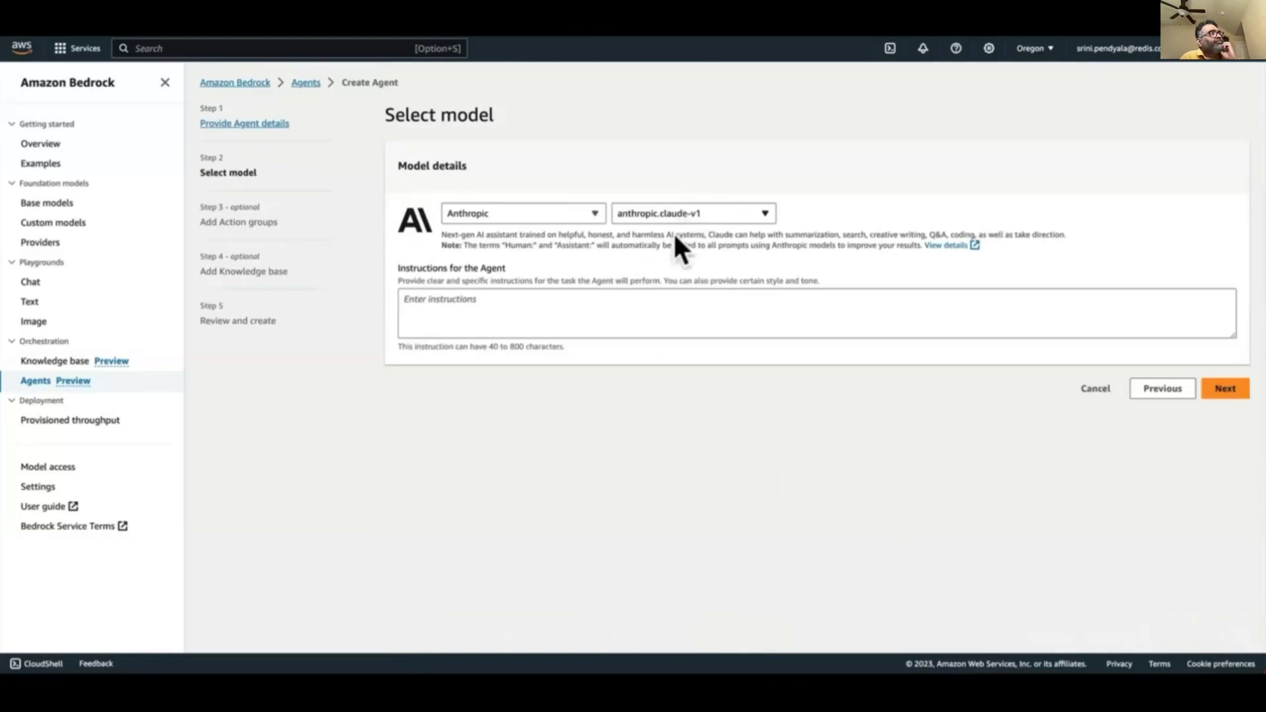
Give the agent the instructions "You are an Agent specialized in answering Financial information of companies like Apple, Alphabet, Intel, Microsoft etc."
left_click(540, 314)
key("super+v")
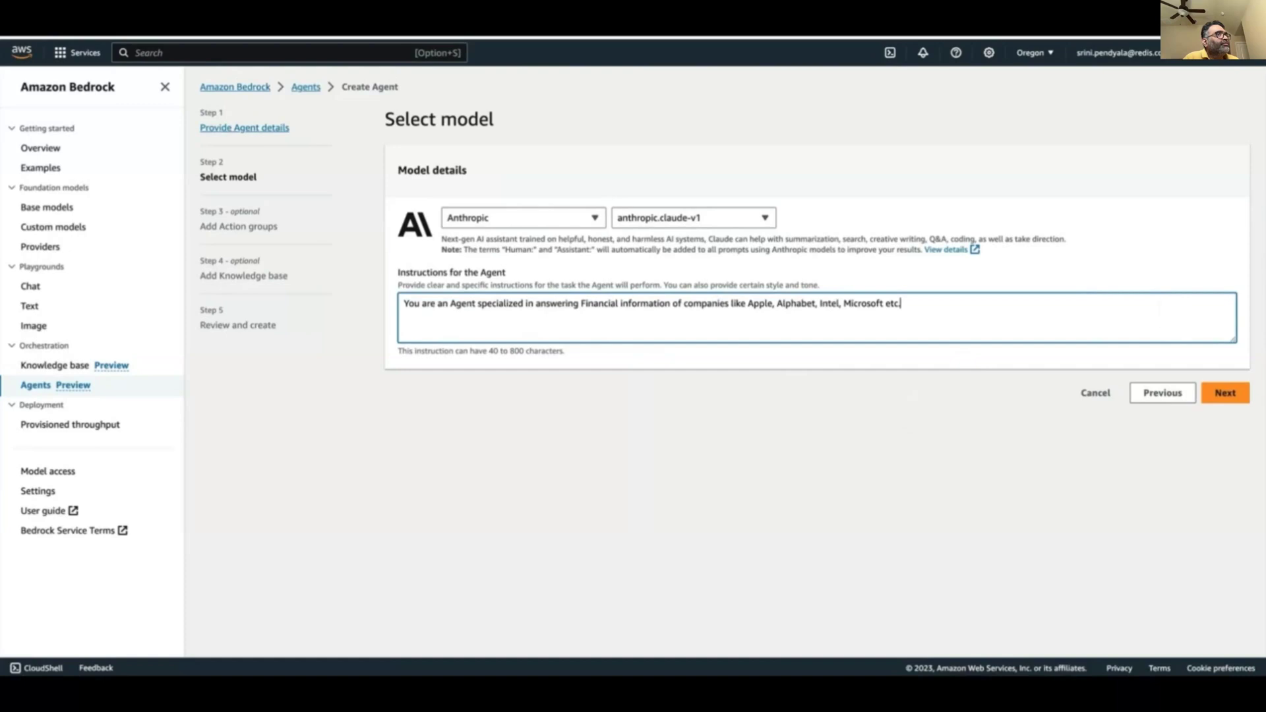
left_click(1228, 395)
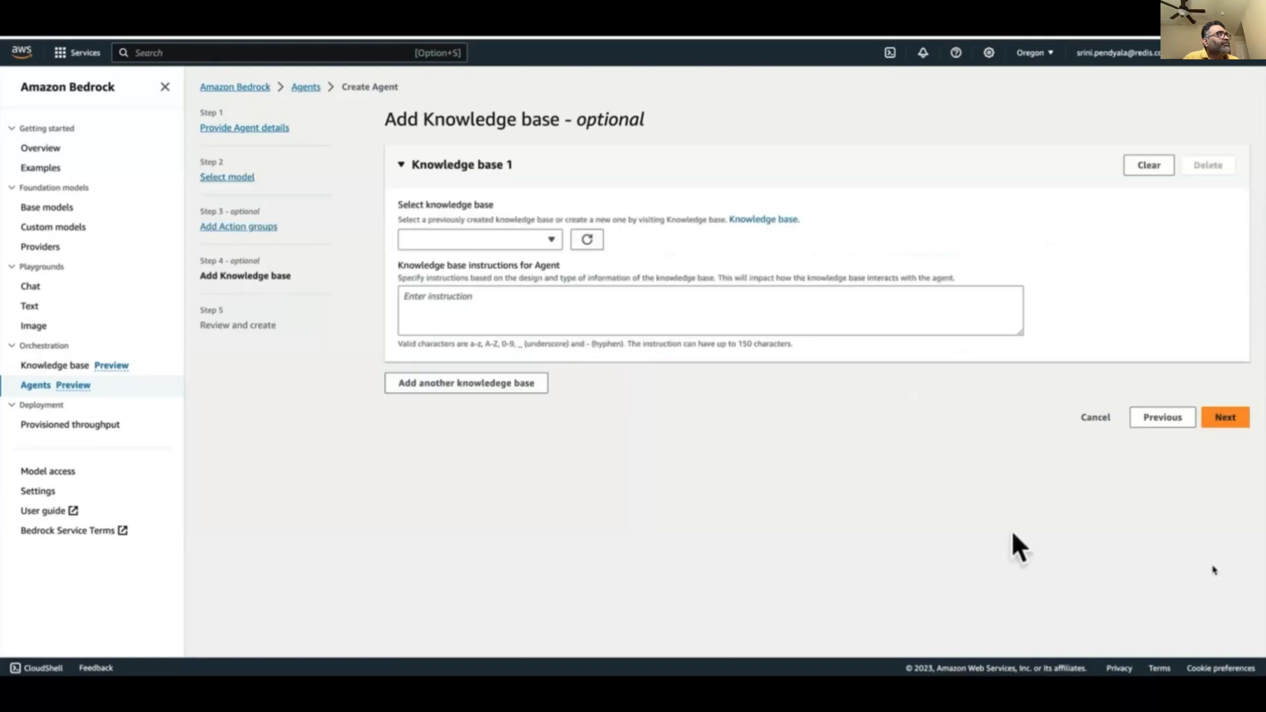
Attach SEC-Filings-Knowledge-Base with the instruction "Use this knowledge base to answer questions related to the financial details of companies like Apple, Alphabet, Microsoft, Intel."
left_click(489, 240)
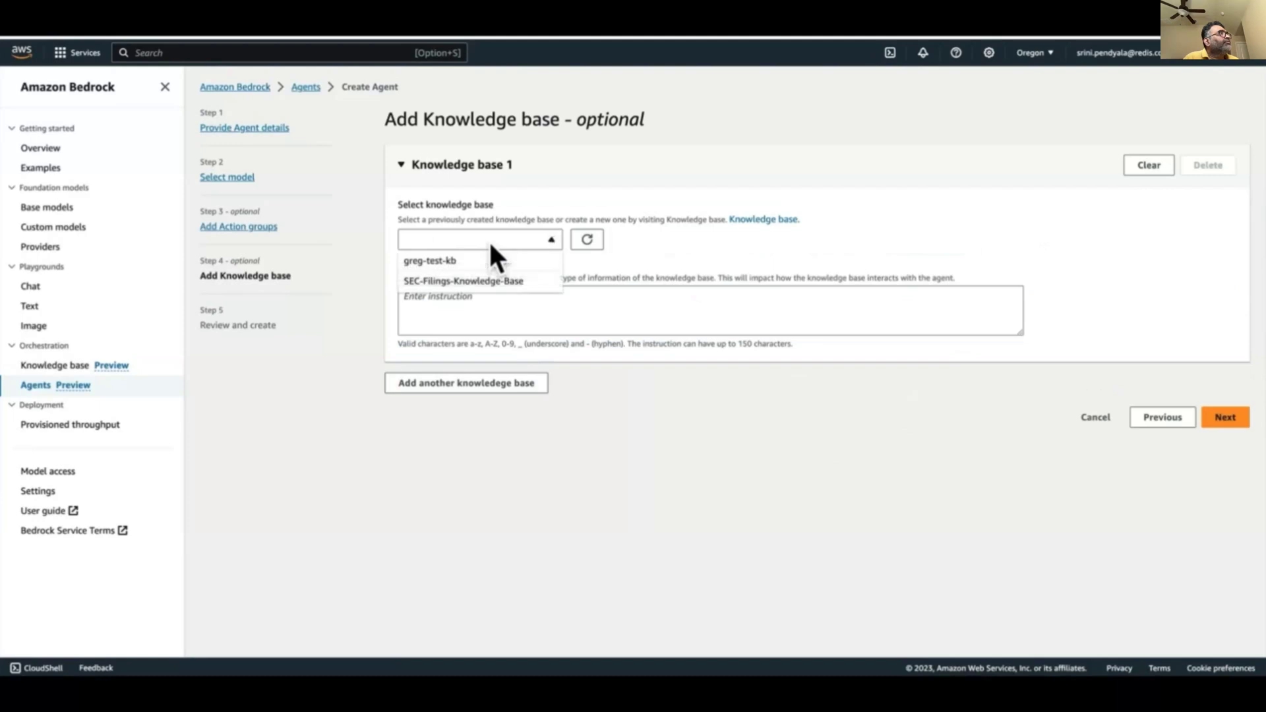
left_click(480, 281)
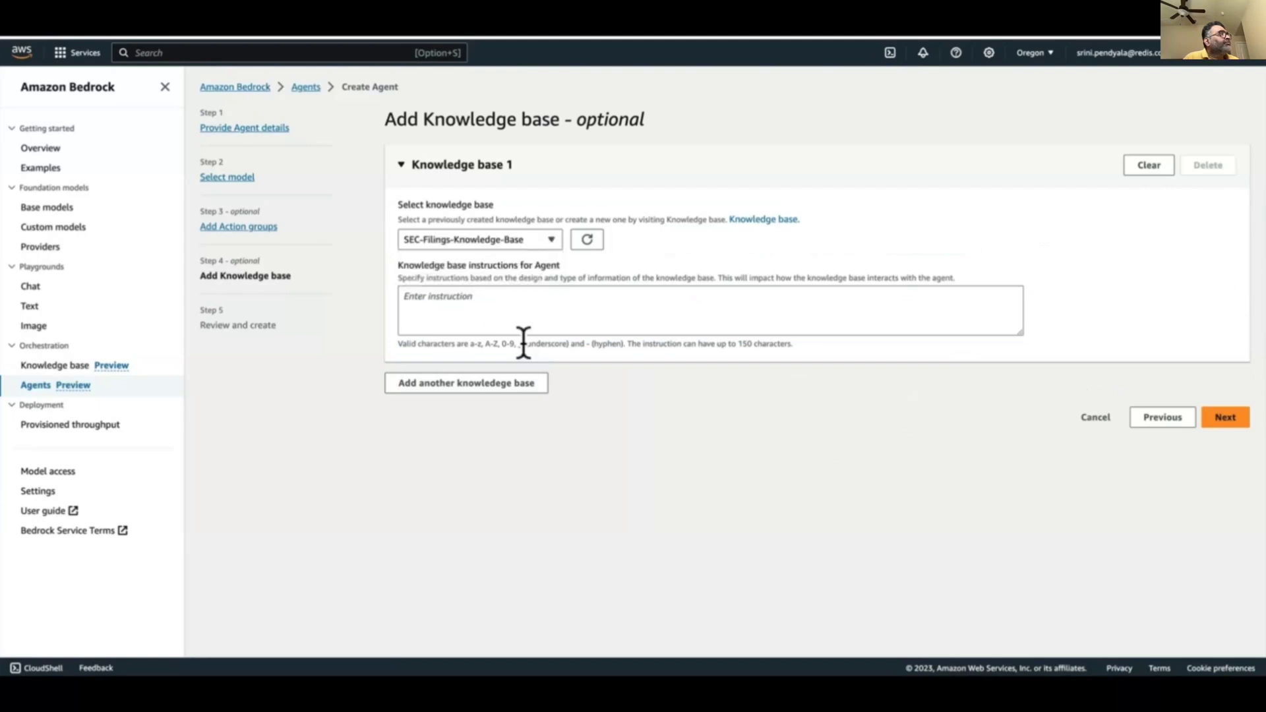
left_click(493, 311)
type("Use this knowledge base to")
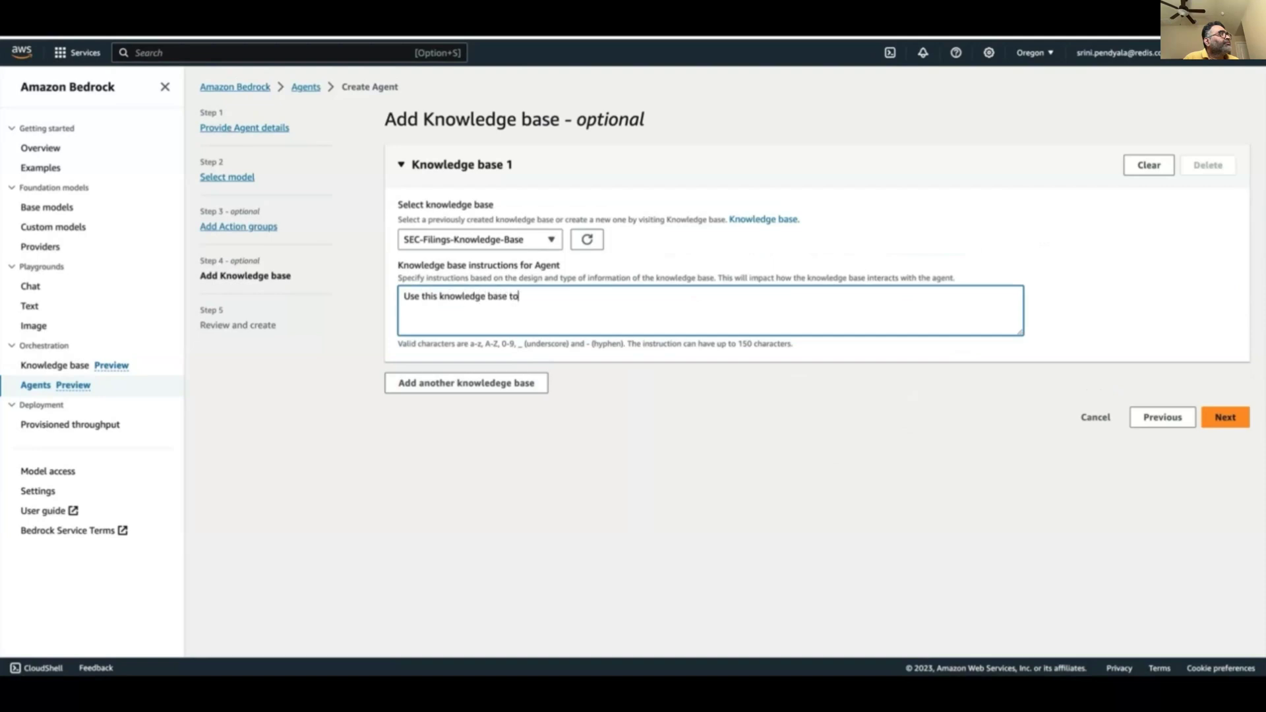
type(" answer questions related to the financial details of")
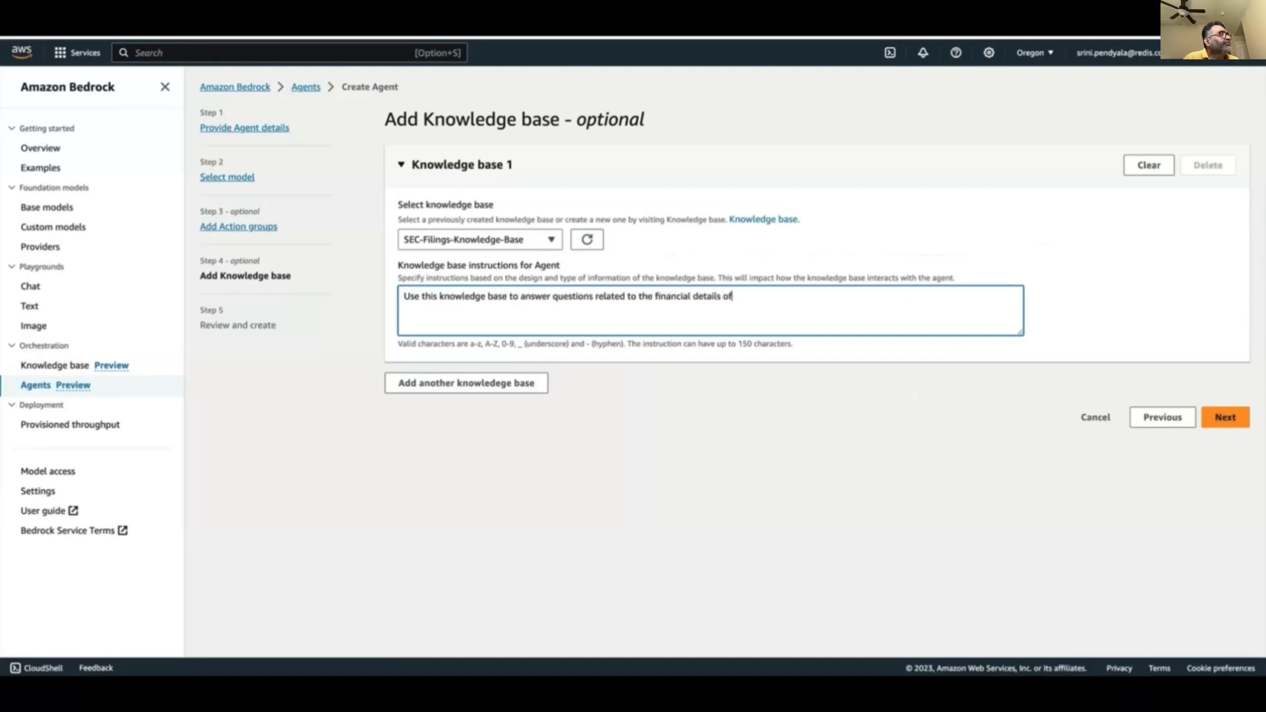
type(" companies like Apple, Alphabet, m")
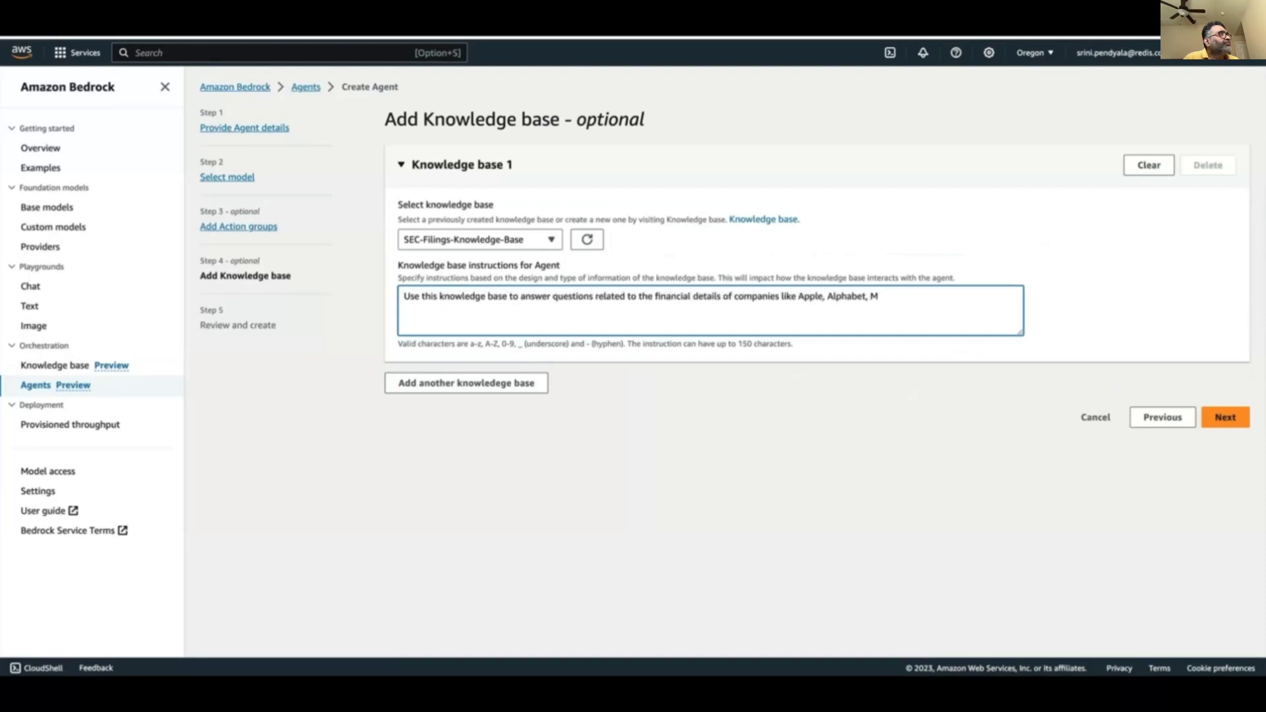
type("icrosoft, Intel.")
left_click(1224, 418)
type("l")
left_click(1224, 418)
Review the agent's settings, model and knowledge base summary, and create the agent
scroll(708, 455, "down", 2)
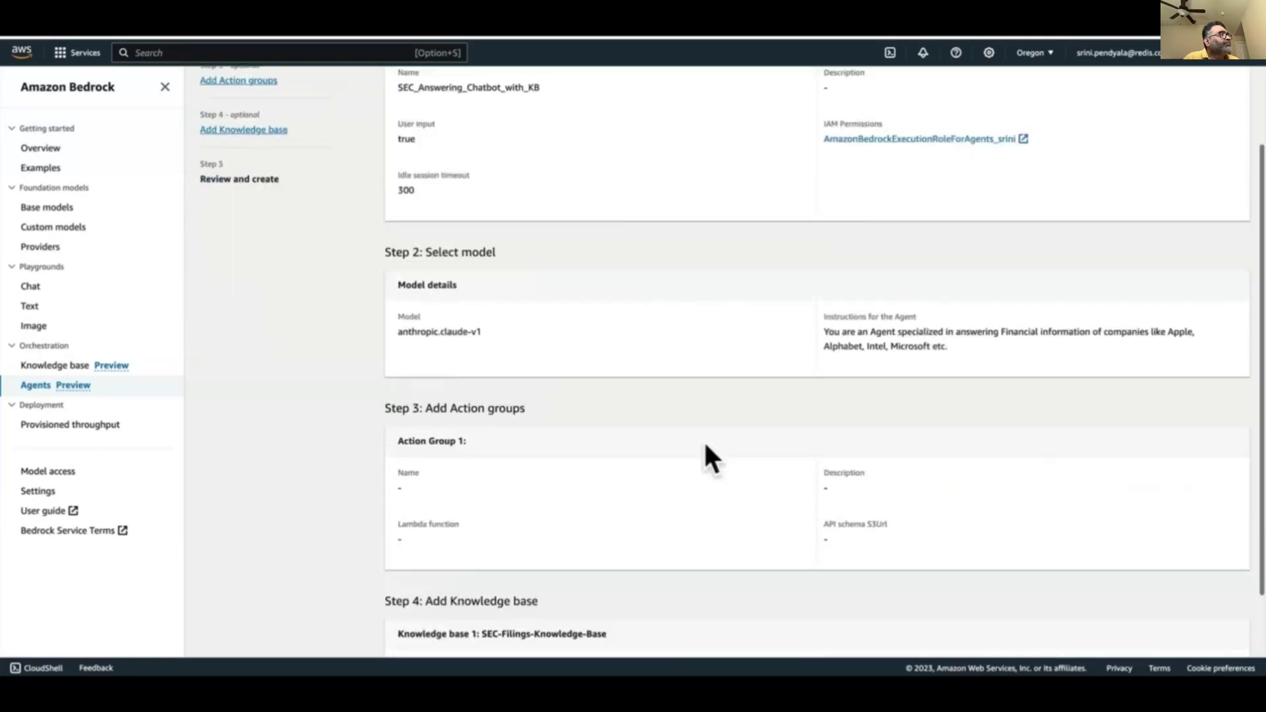
scroll(704, 446, "down", 2)
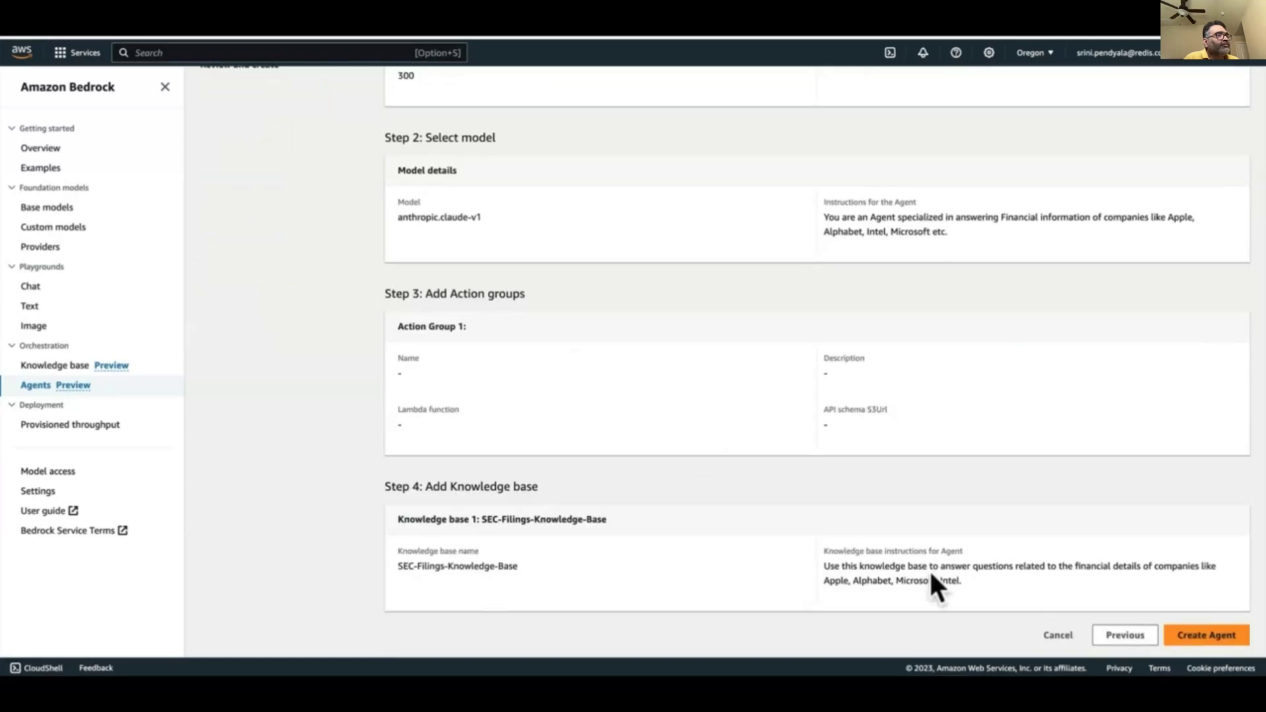
left_click(1195, 636)
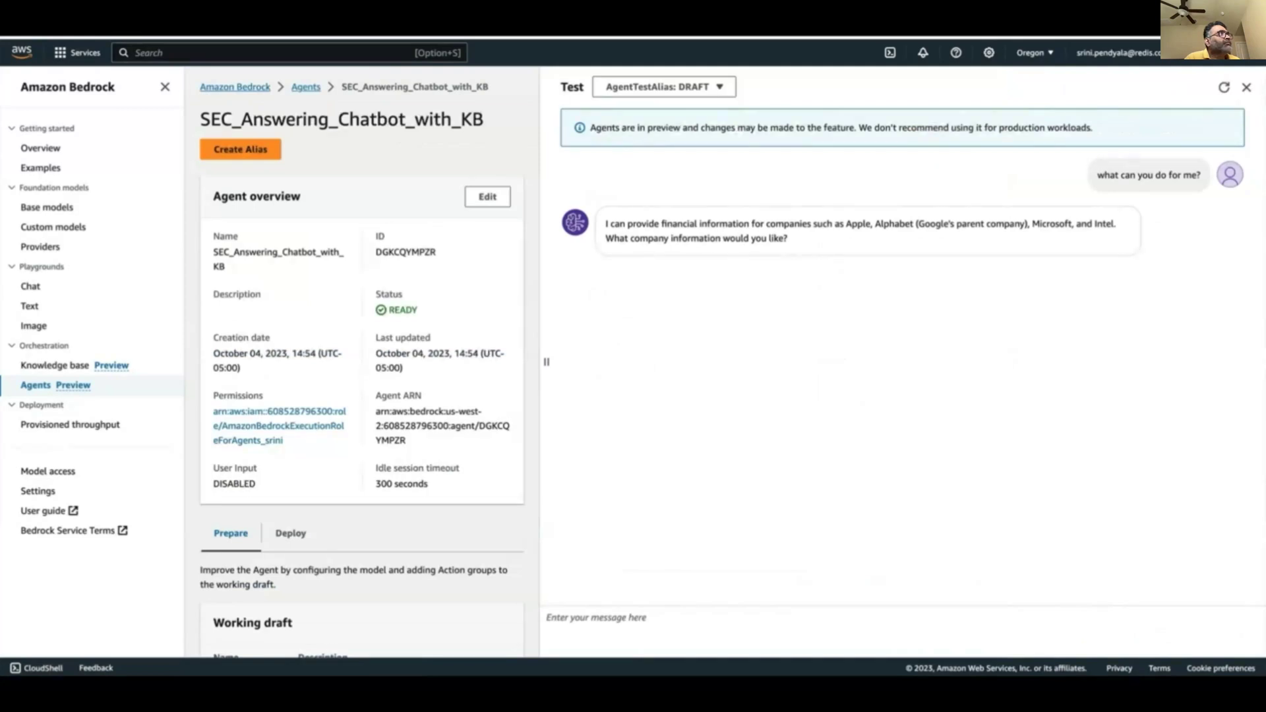
Ask the test agent "what are Apple's Cash, cash equivalents and restricted cash, beginning balances as of December 31, 2022?"
type("what are Apple's Cash, cash equivalents and restricted cash, beginning balances as of December 31, 2022?")
key("Return")
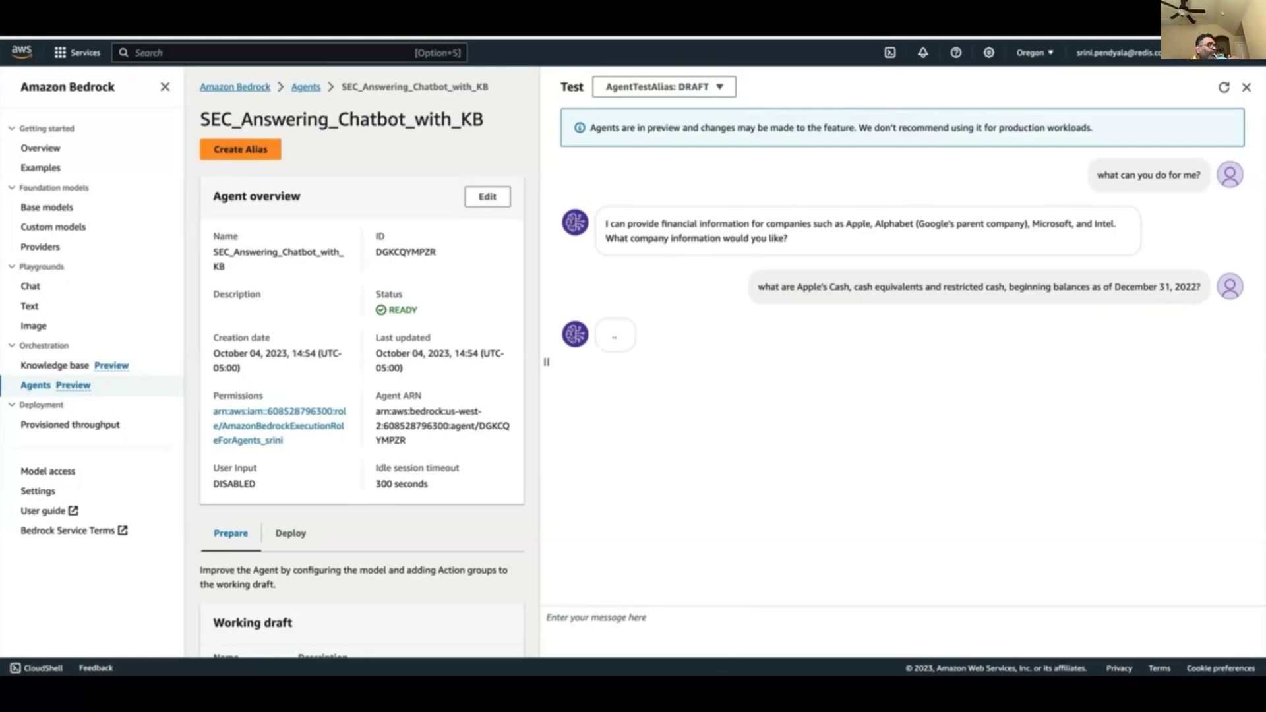
Switch to RedisInsight, clear the Profiler output to check for the agent's queries, and return to the Bedrock agent test
key("super+Tab")
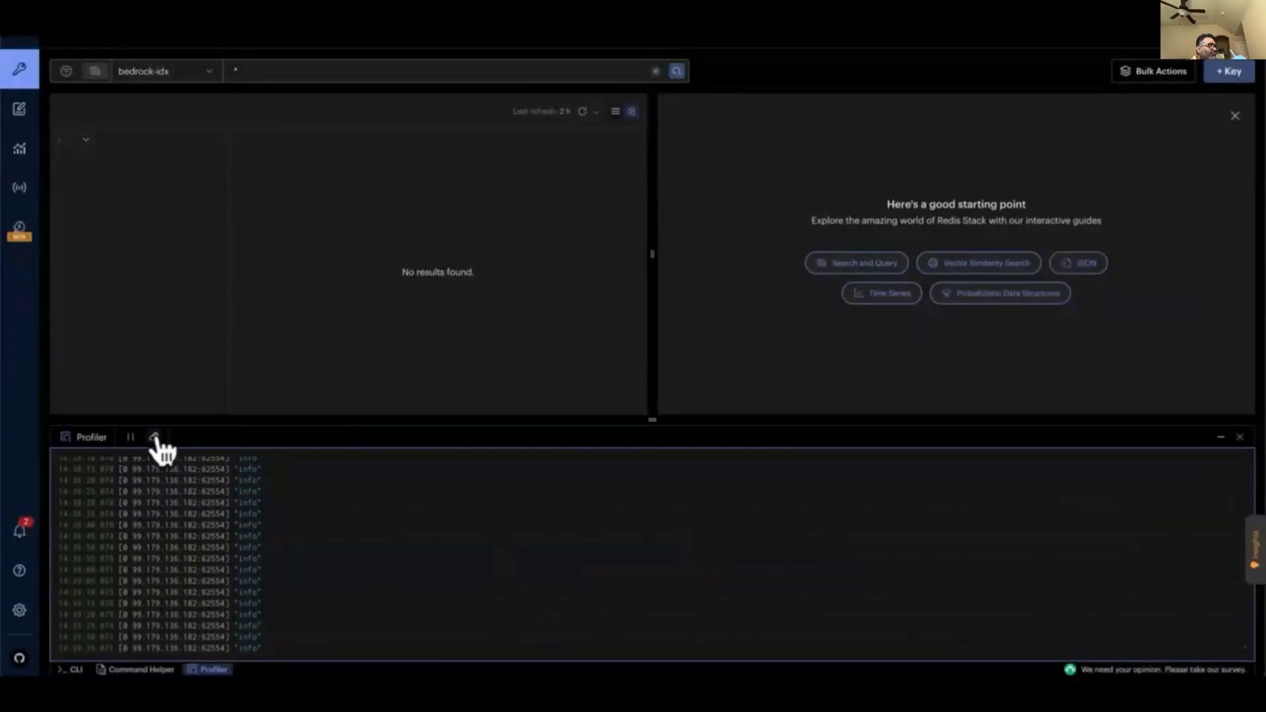
left_click(153, 437)
key("super+Tab")
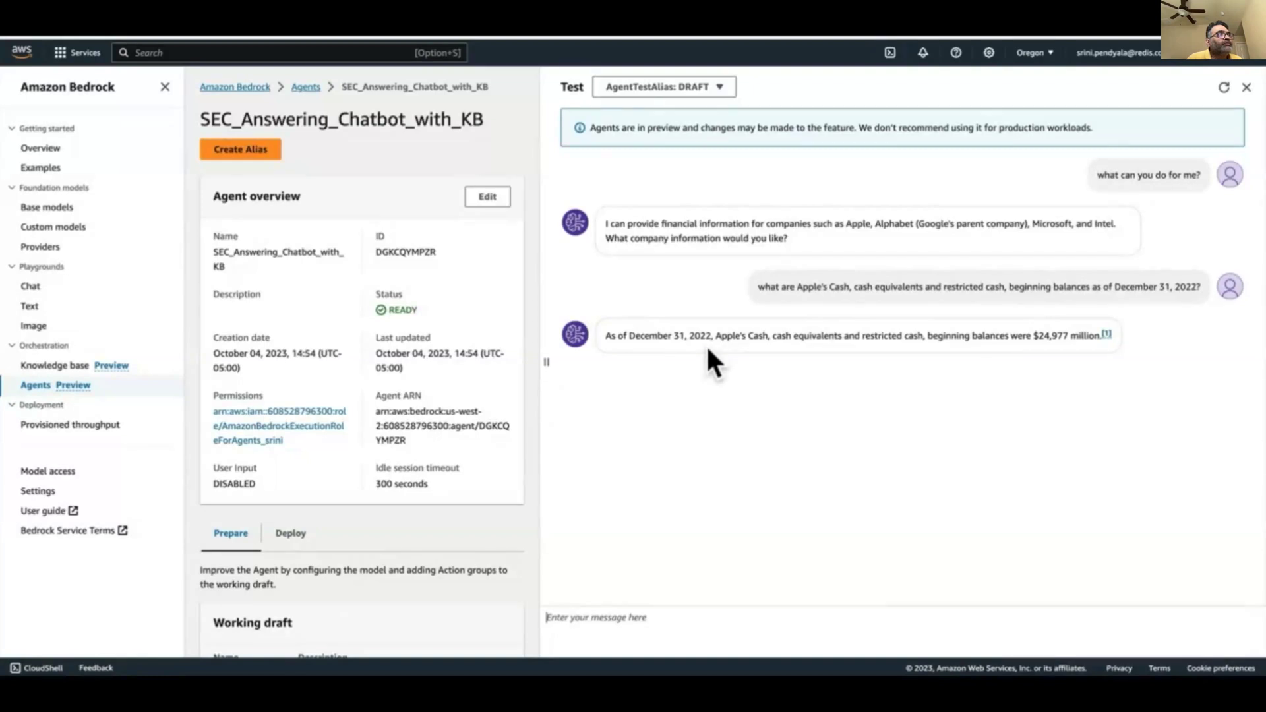
Check the source cited for the Apple answer and compare the beginning cash balance with Apple's Q1 2023 10-Q cash flow statement
left_click(1107, 335)
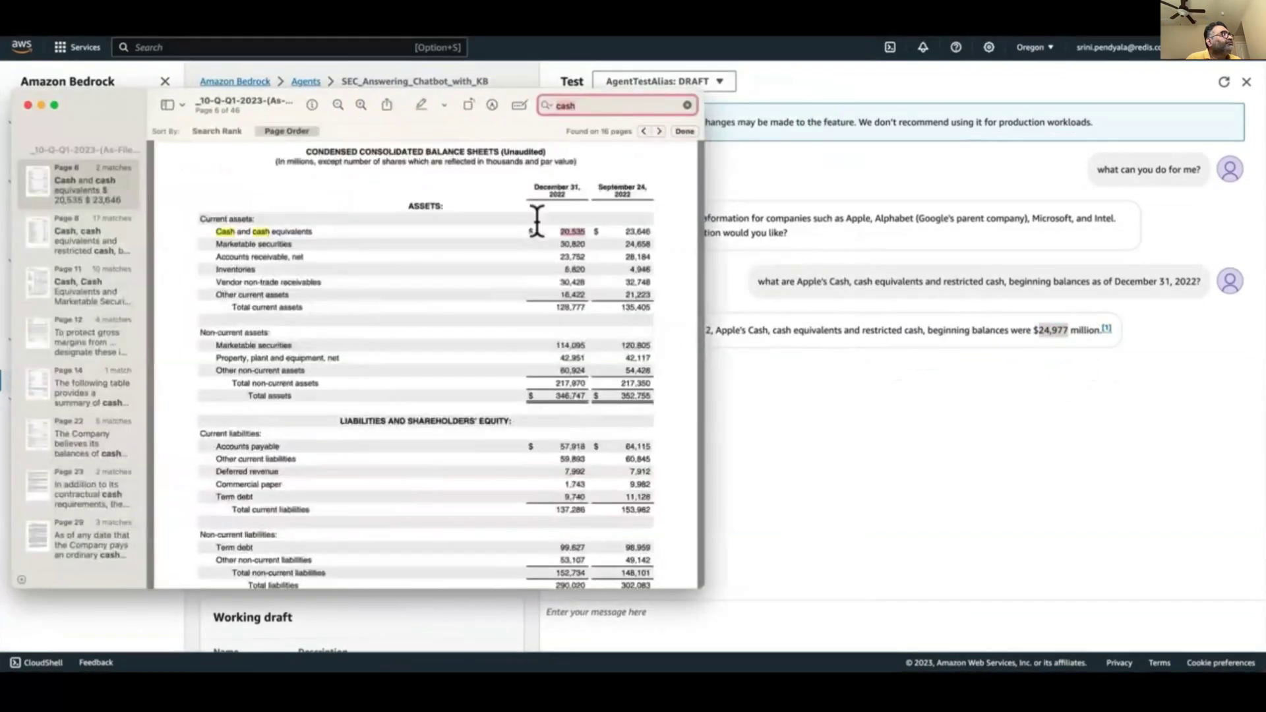
key("Down")
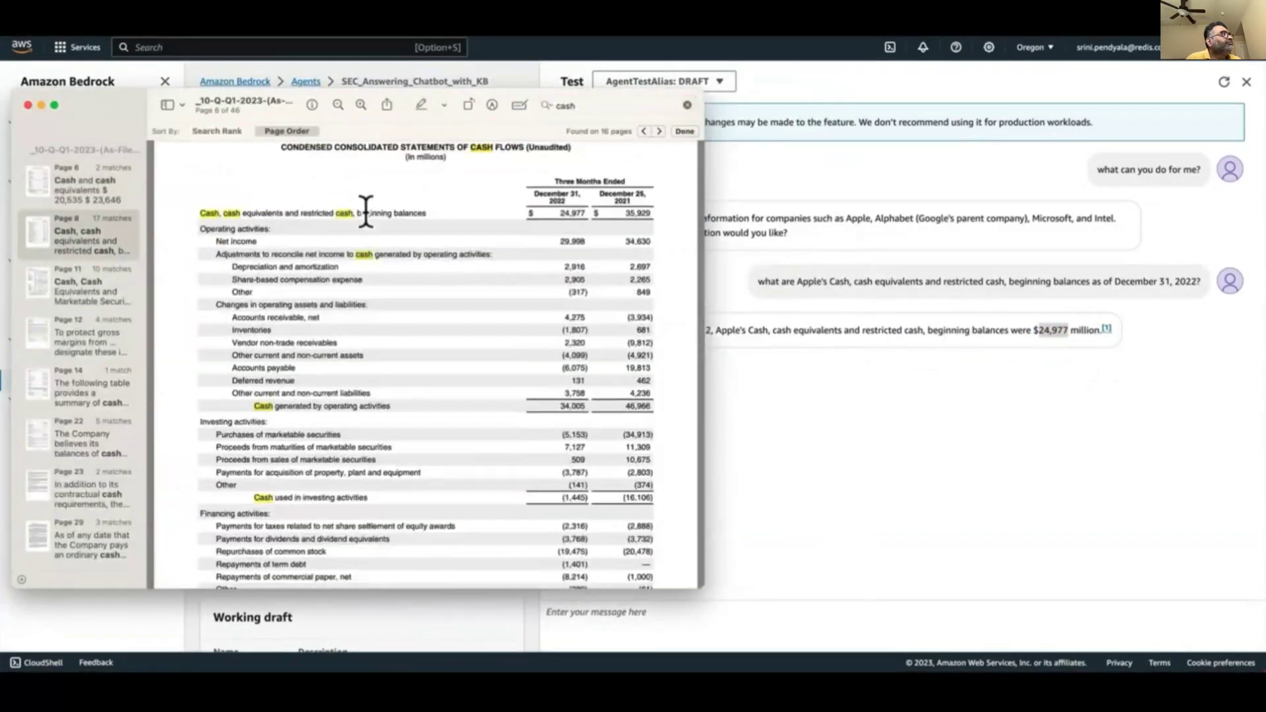
double_click(588, 216)
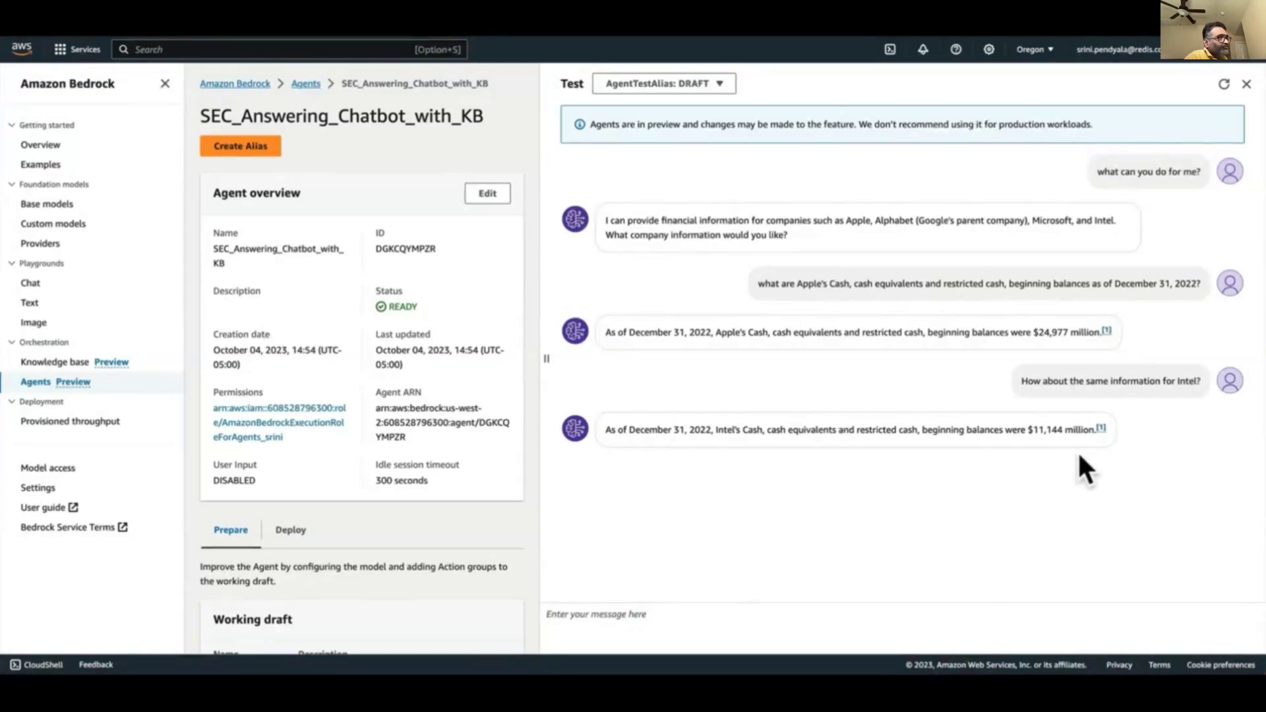
left_click(1101, 429)
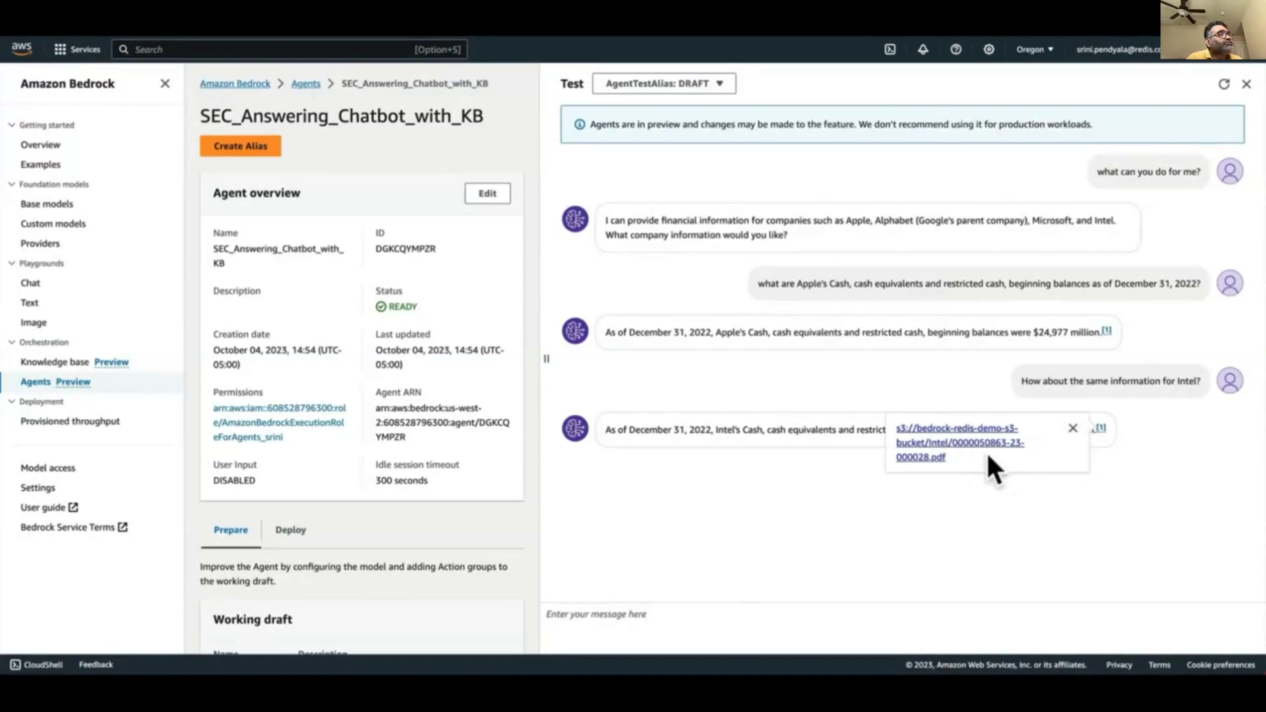
key("super+Tab")
left_click(542, 150)
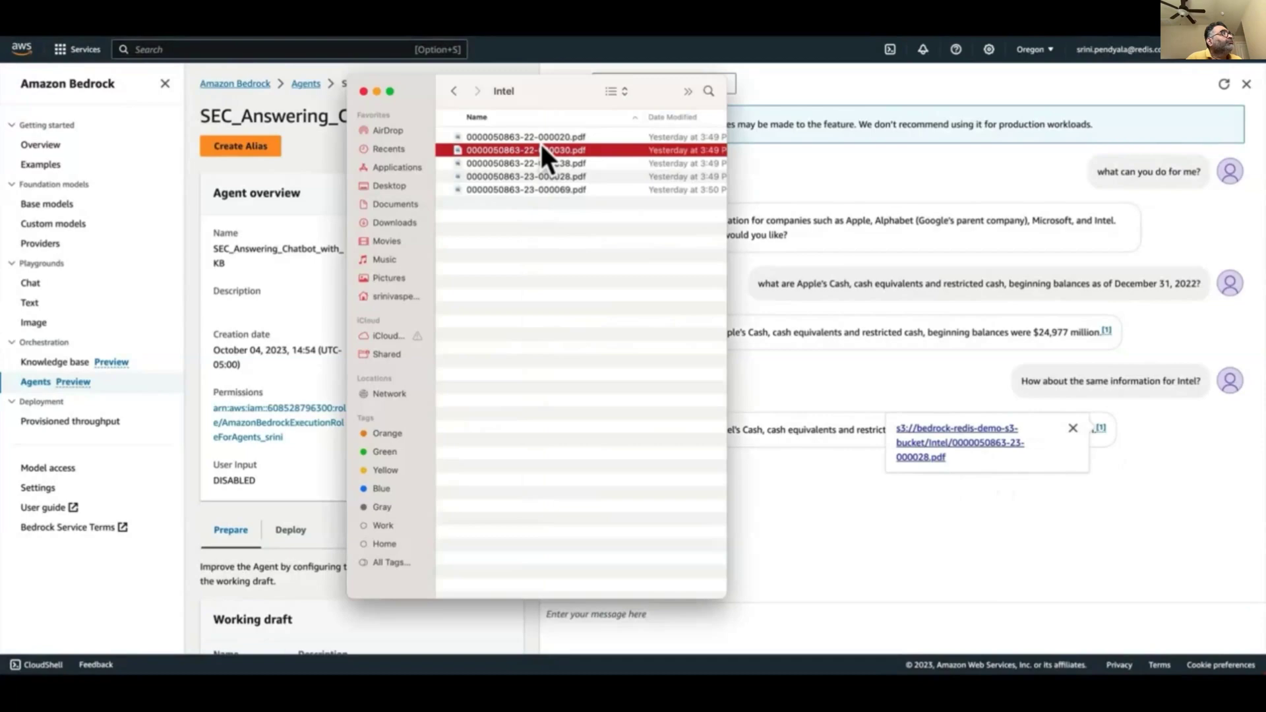
left_click(556, 175)
key("space")
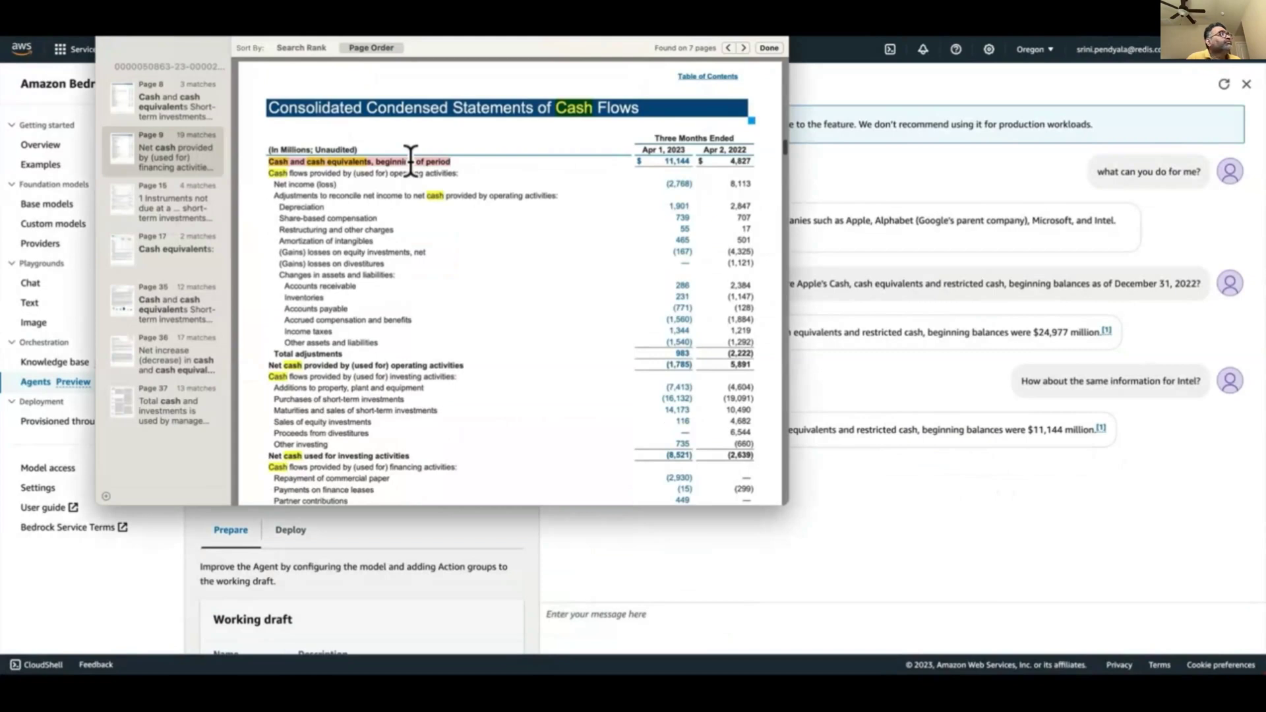
double_click(670, 162)
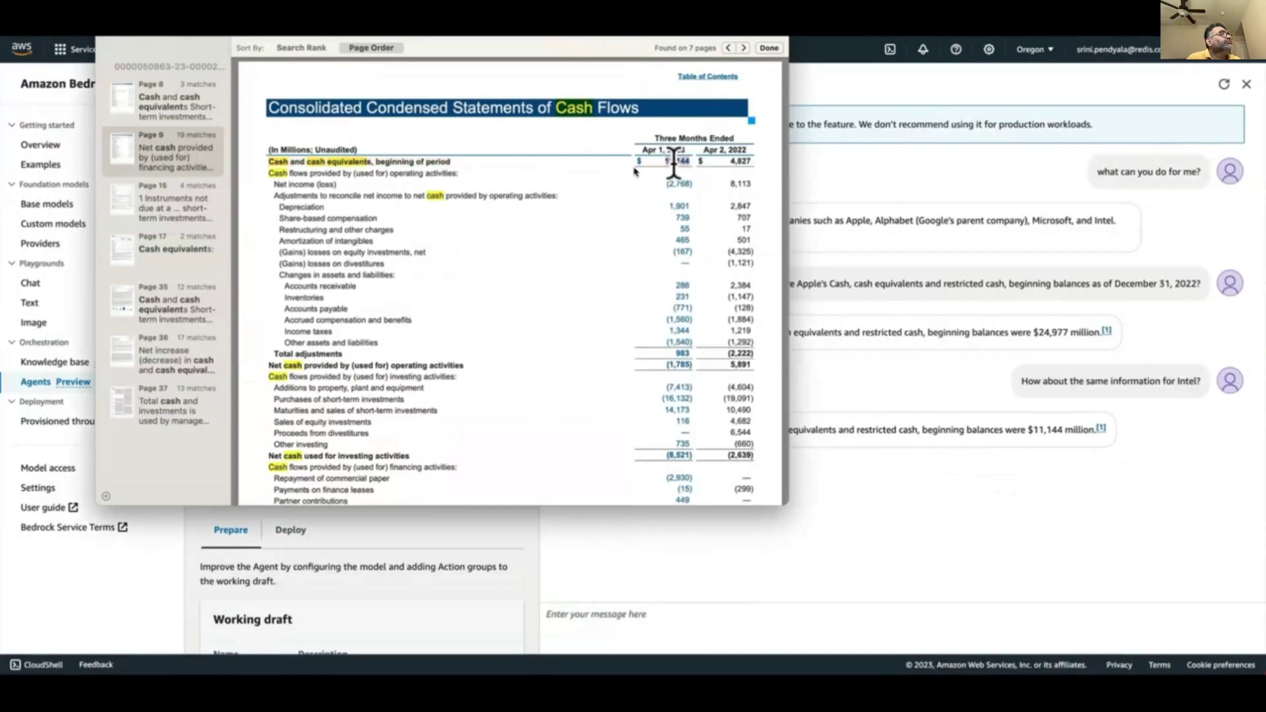